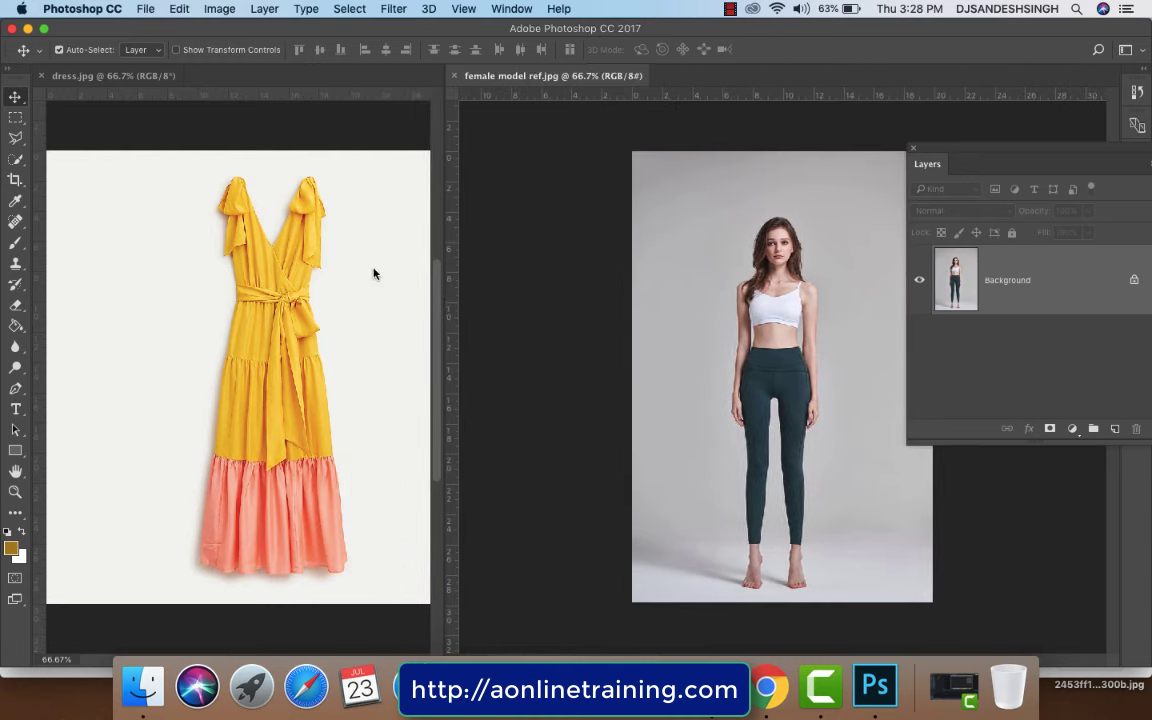
Step: Select the whole dress in dress.jpg, both the yellow body and the pink hem, with the Quick Selection tool
left_click(350, 315)
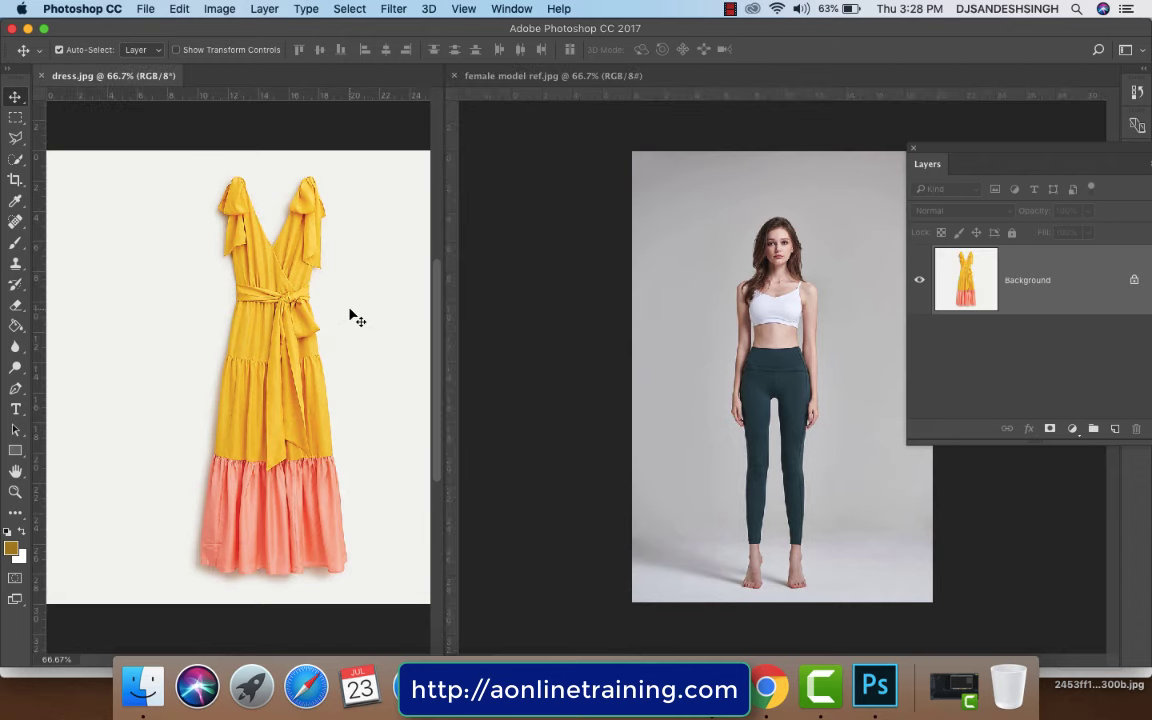
left_click_drag(354, 310, 325, 289)
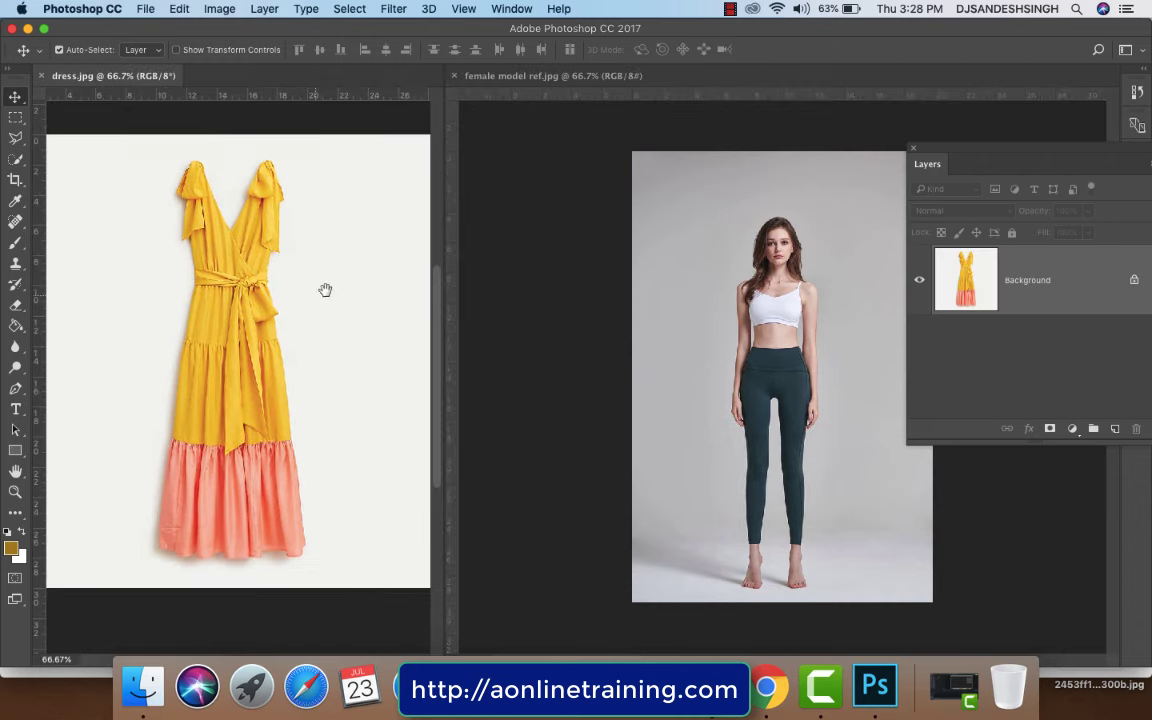
key("super+1")
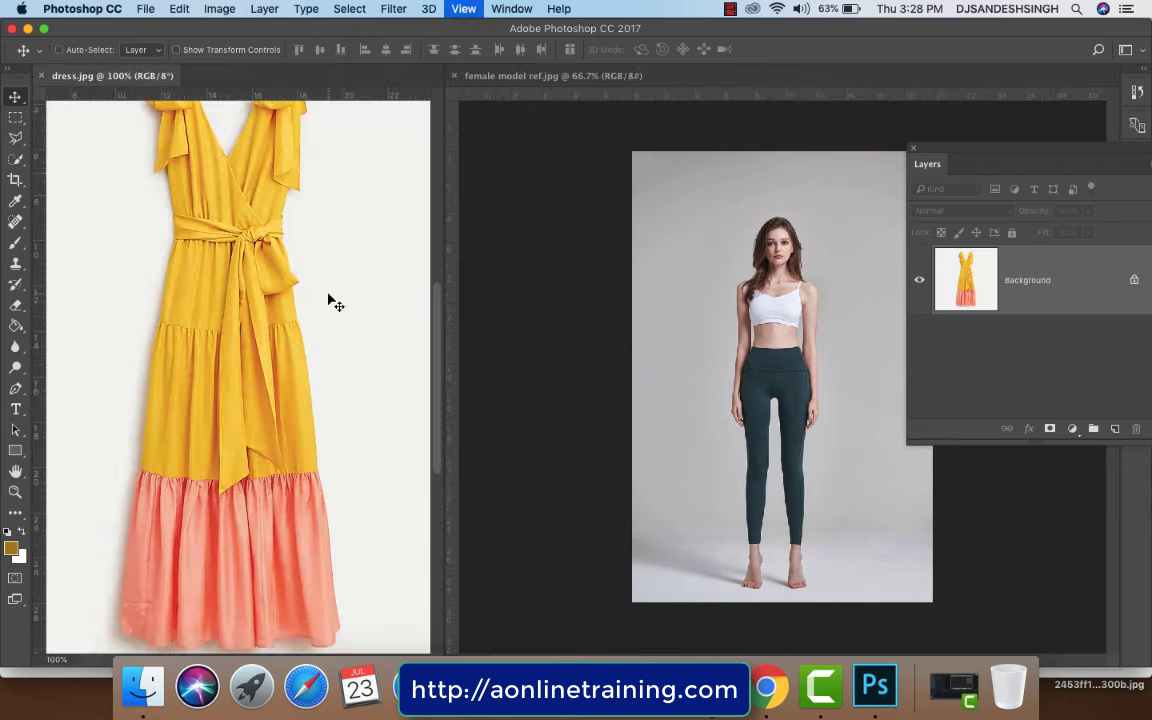
left_click_drag(321, 248, 329, 330)
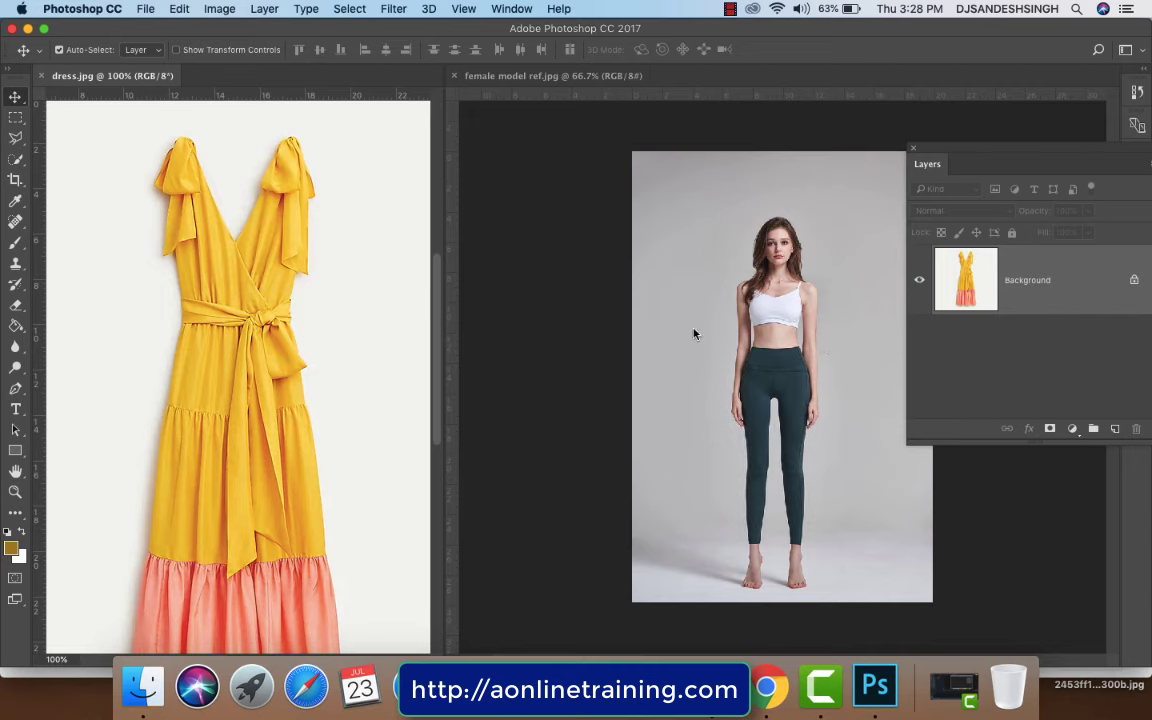
left_click(17, 161)
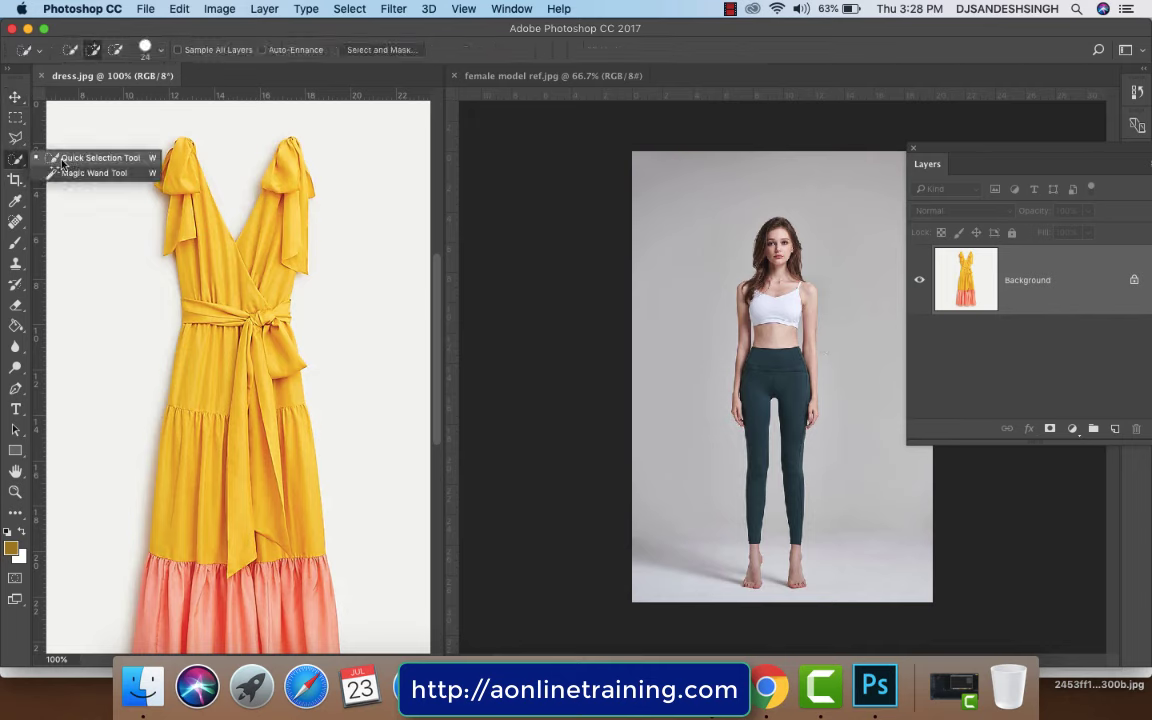
left_click(63, 160)
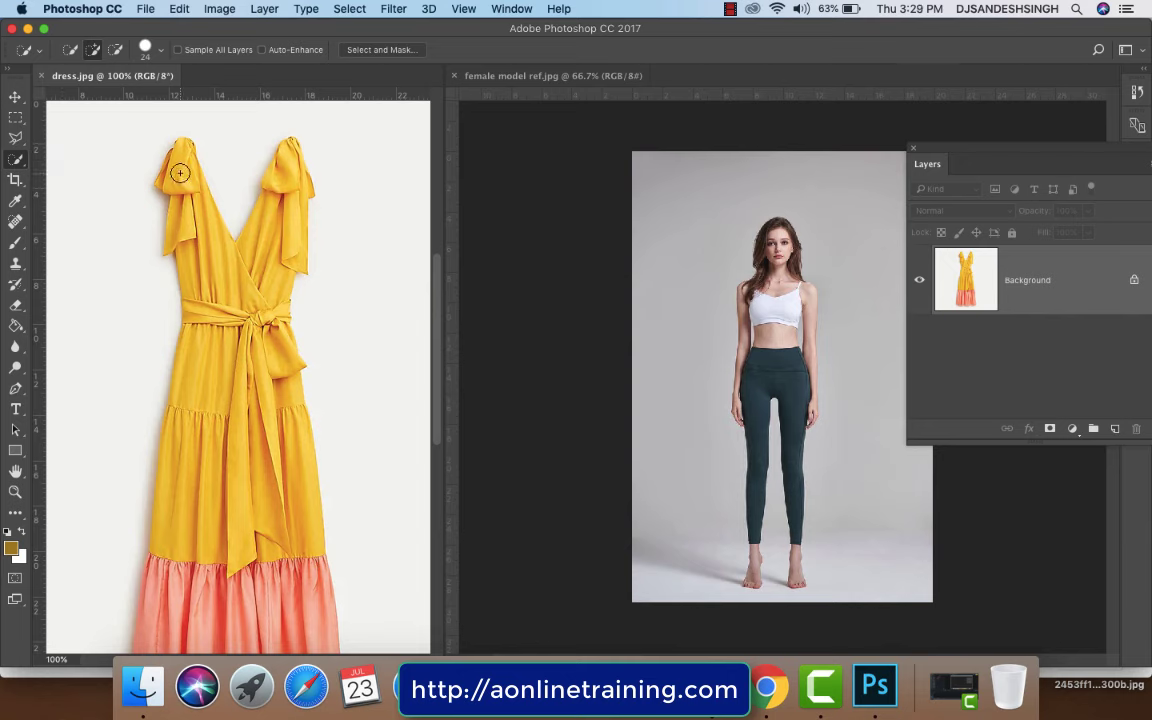
mouse_move(180, 173)
left_mouse_down()
mouse_move(243, 360)
mouse_move(238, 345)
mouse_move(195, 460)
mouse_move(209, 516)
left_mouse_up()
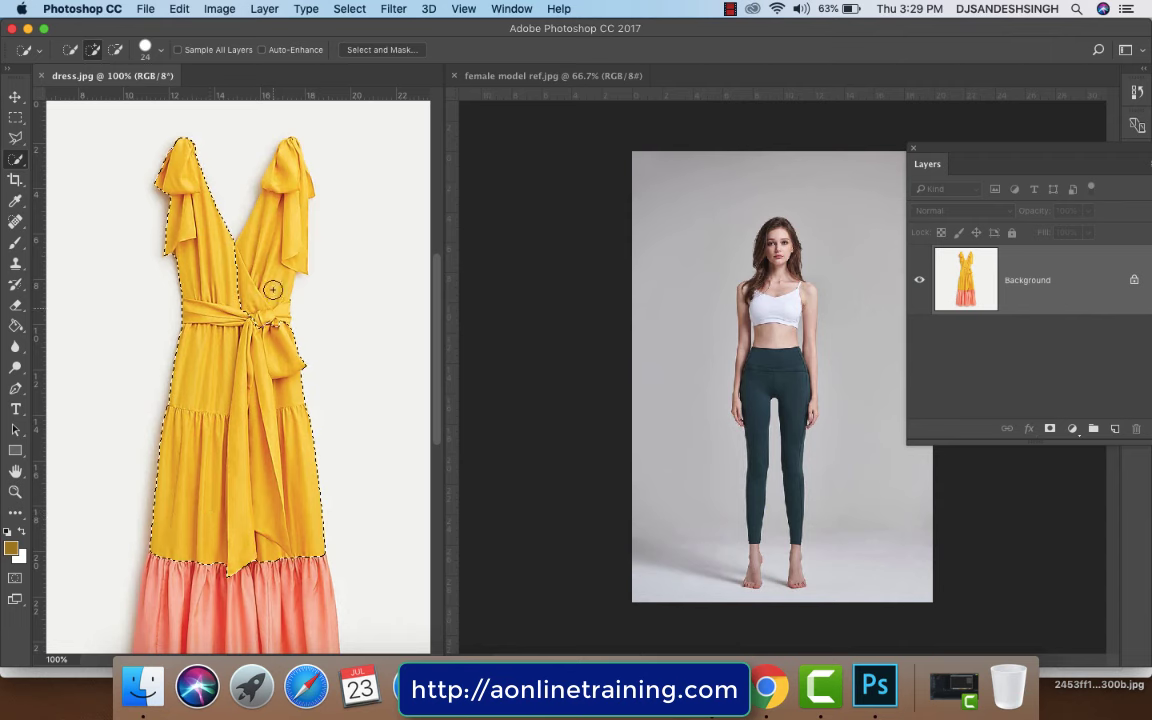
left_click(290, 186)
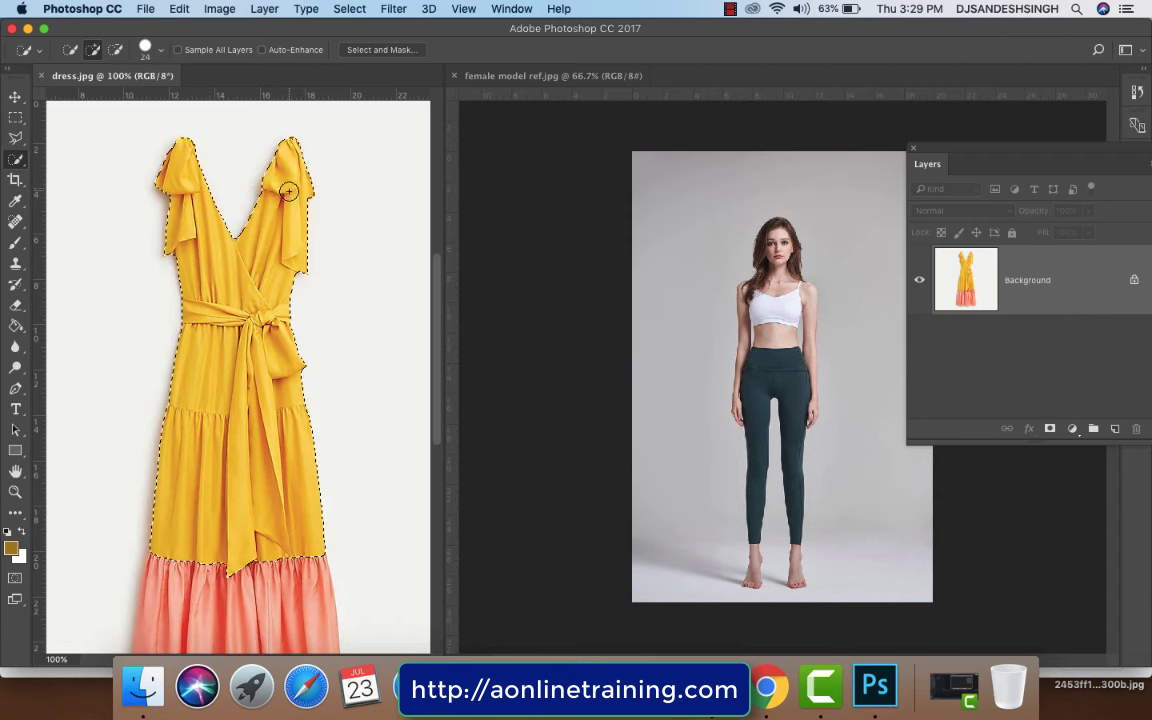
left_click_drag(236, 411, 256, 196)
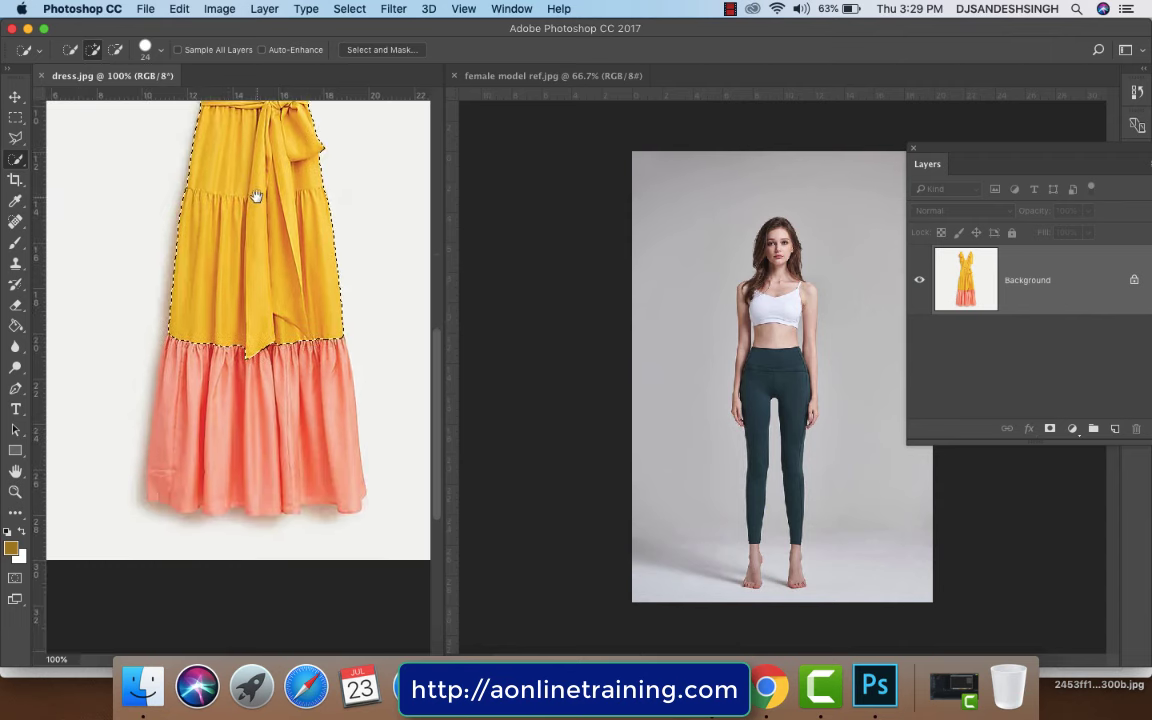
mouse_move(206, 474)
left_mouse_down()
mouse_move(321, 475)
mouse_move(180, 463)
left_mouse_up()
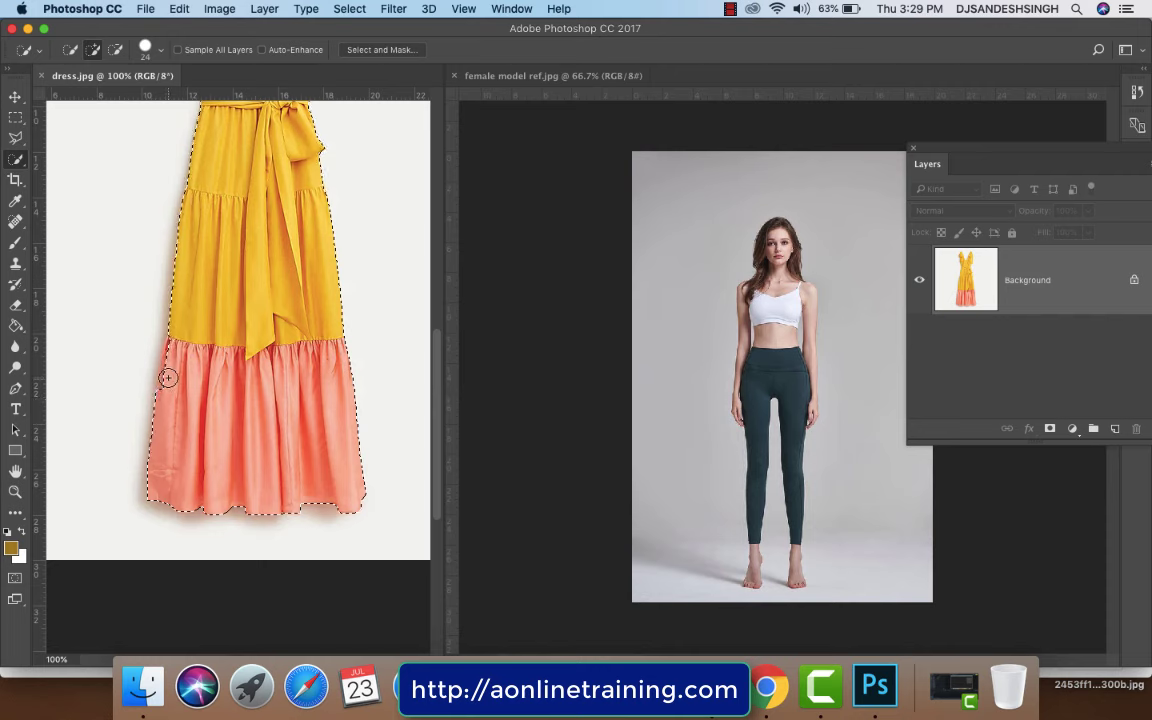
Step: Add the missed strip along the pink skirt's left edge to the selection with the Polygonal Lasso
left_click(15, 138)
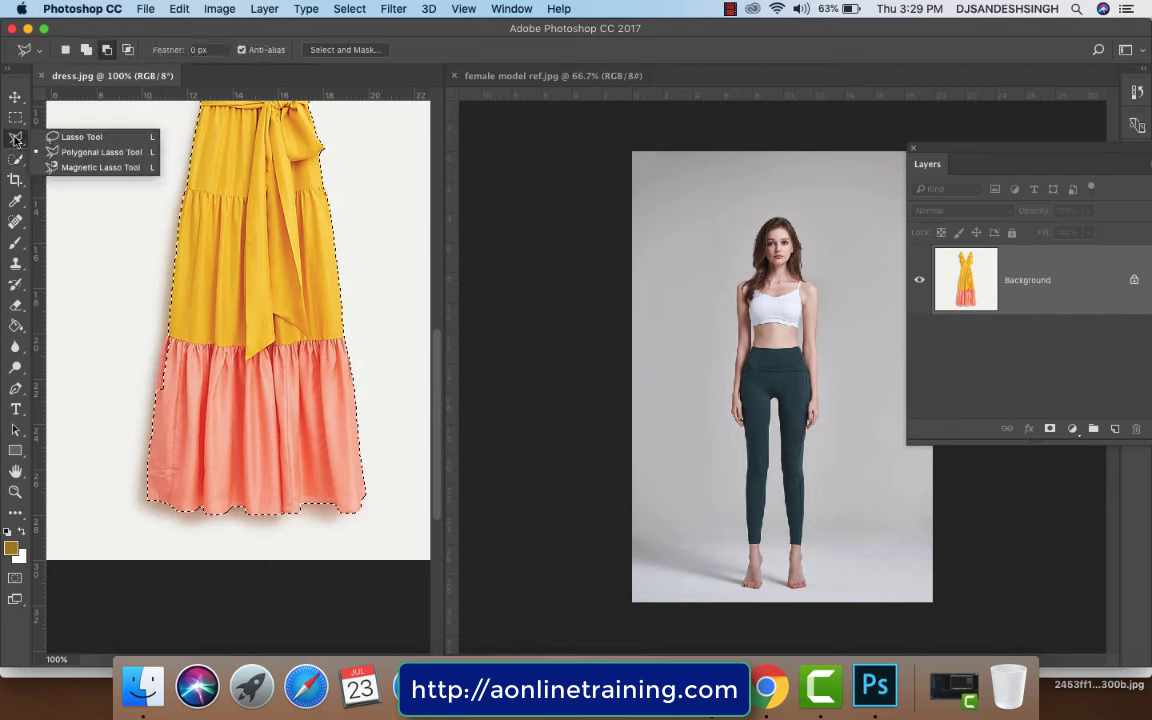
left_click(66, 152)
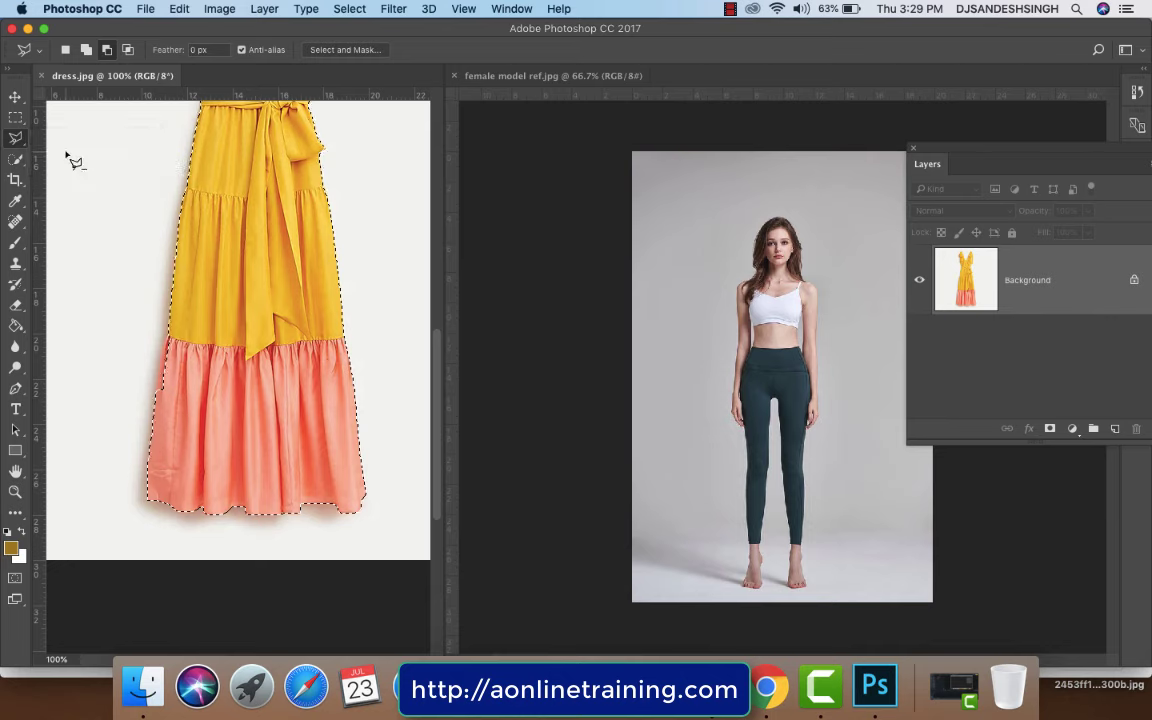
left_click(88, 50)
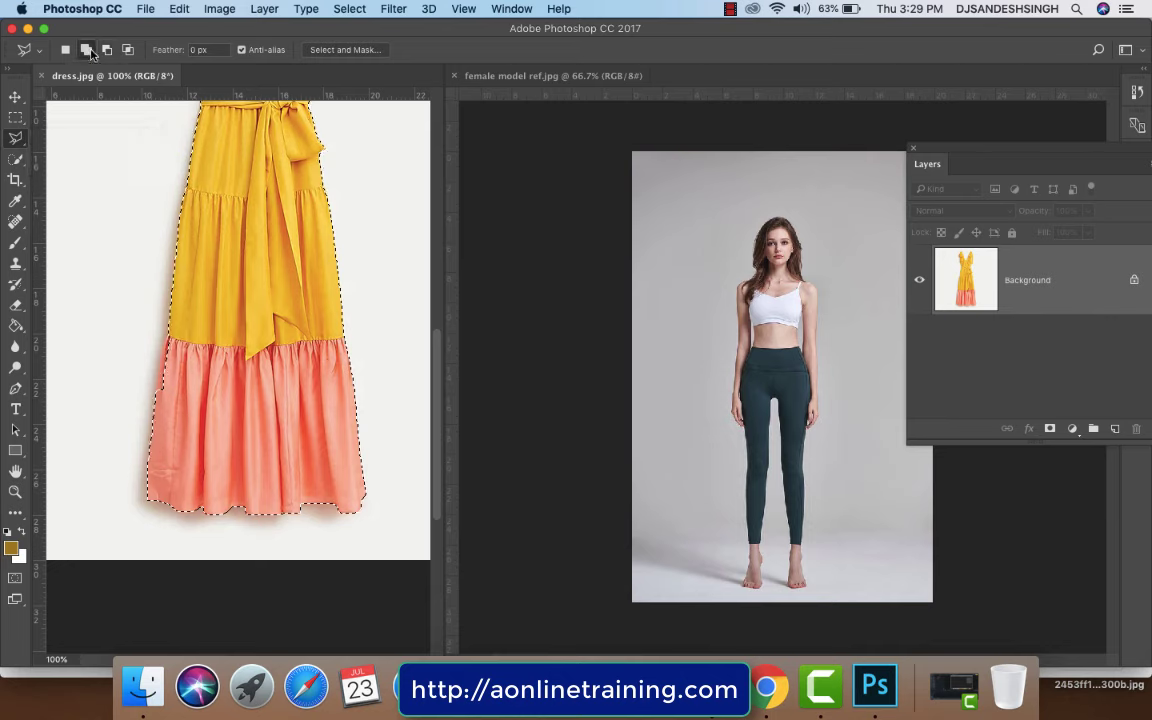
key("super+plus")
left_click_drag(203, 421, 252, 352)
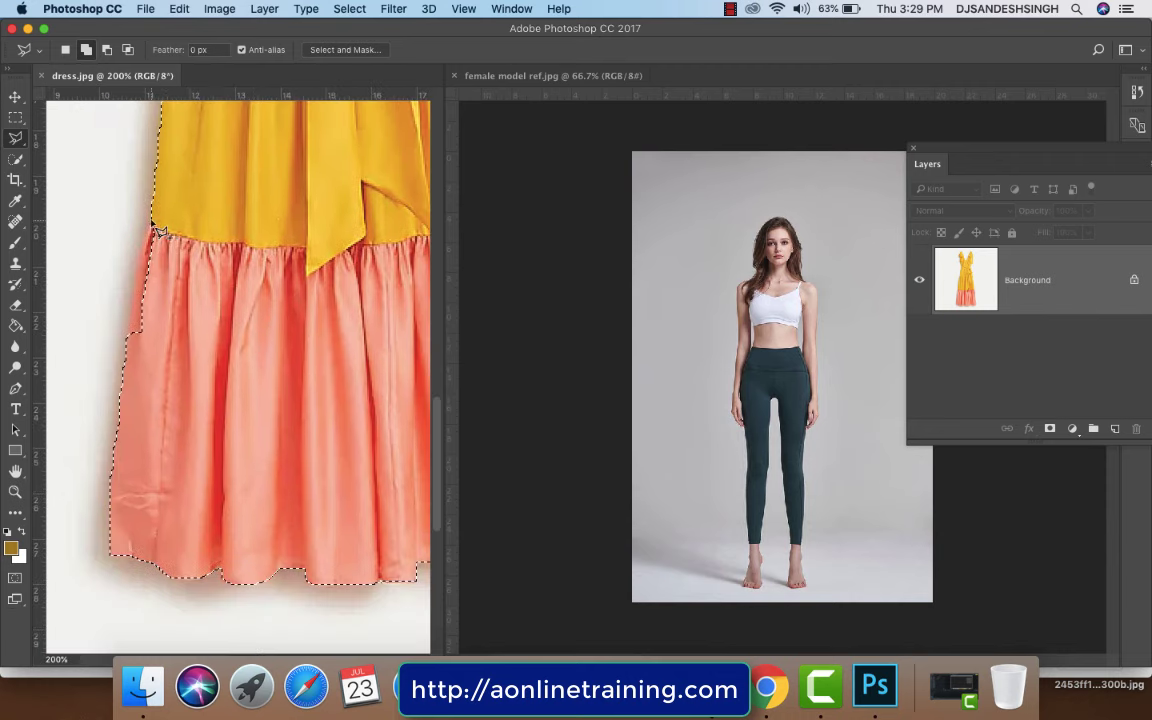
left_click_drag(148, 233, 116, 492)
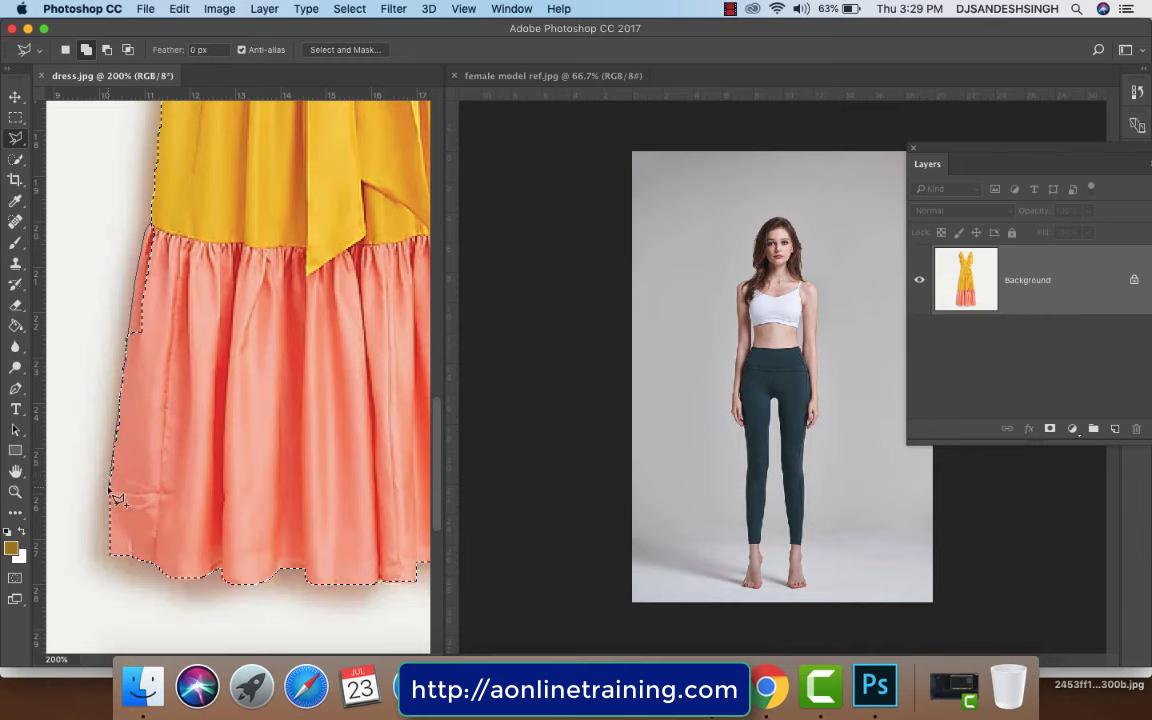
left_click(110, 483)
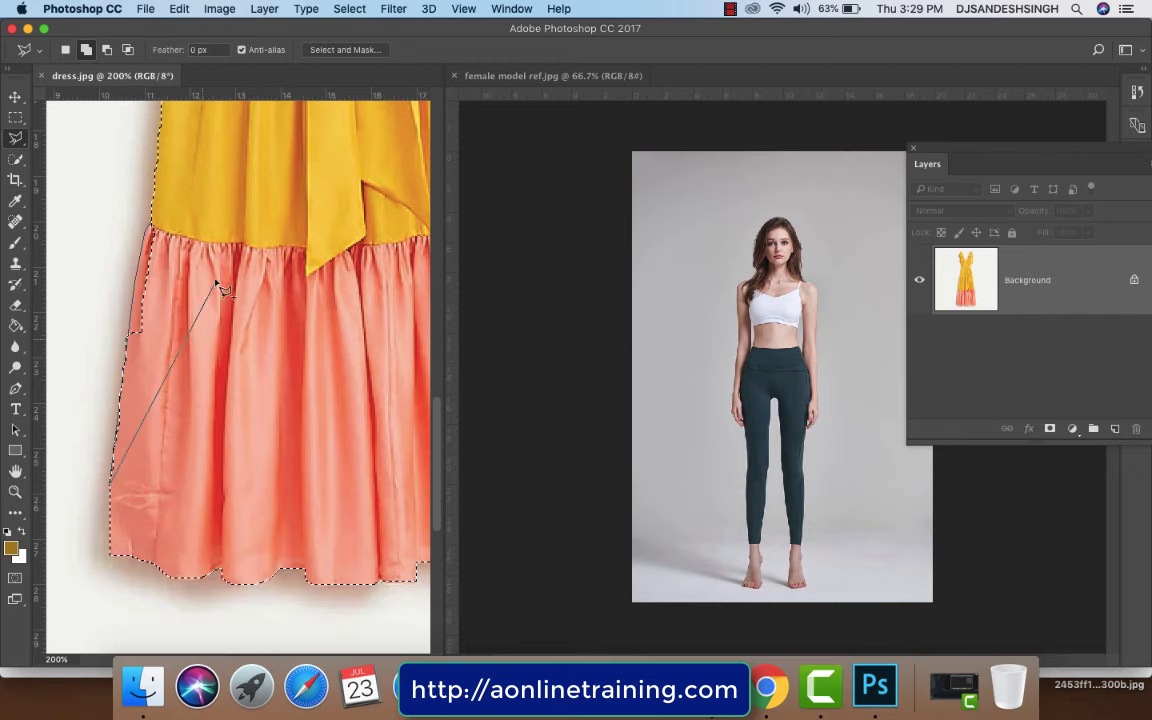
left_click(157, 230)
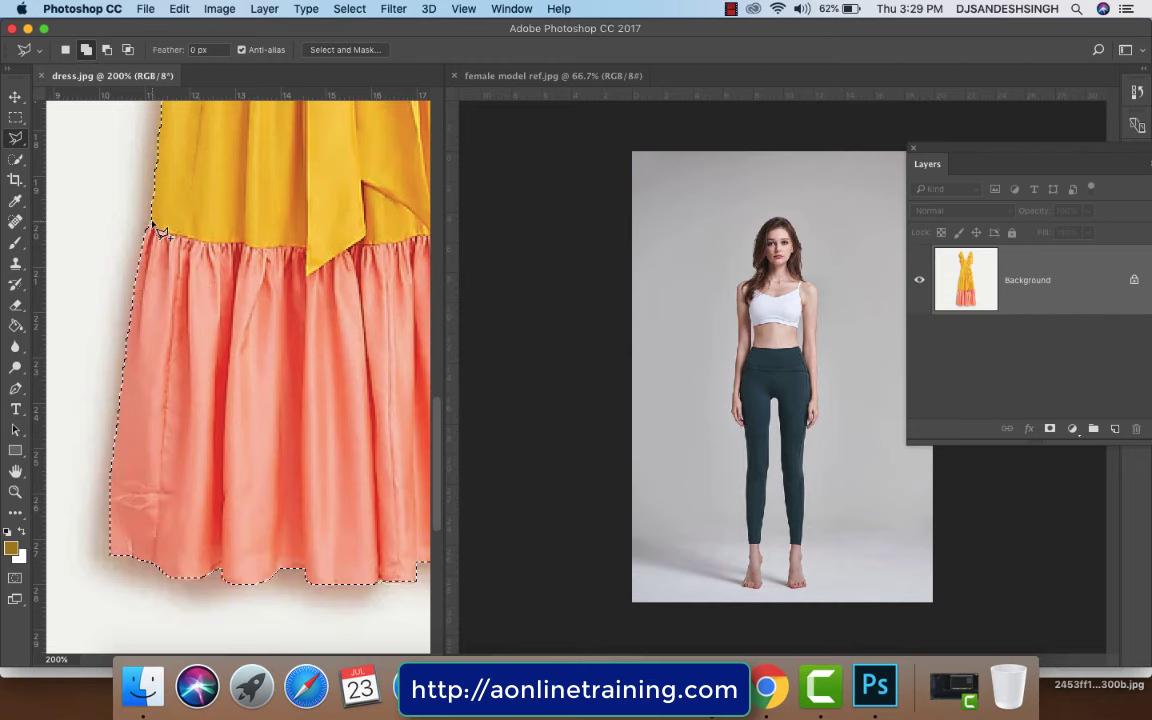
Step: Add the missed outer edge of the right shoulder bow's hanging ribbon to the selection with the Polygonal Lasso
left_click_drag(300, 205, 229, 396)
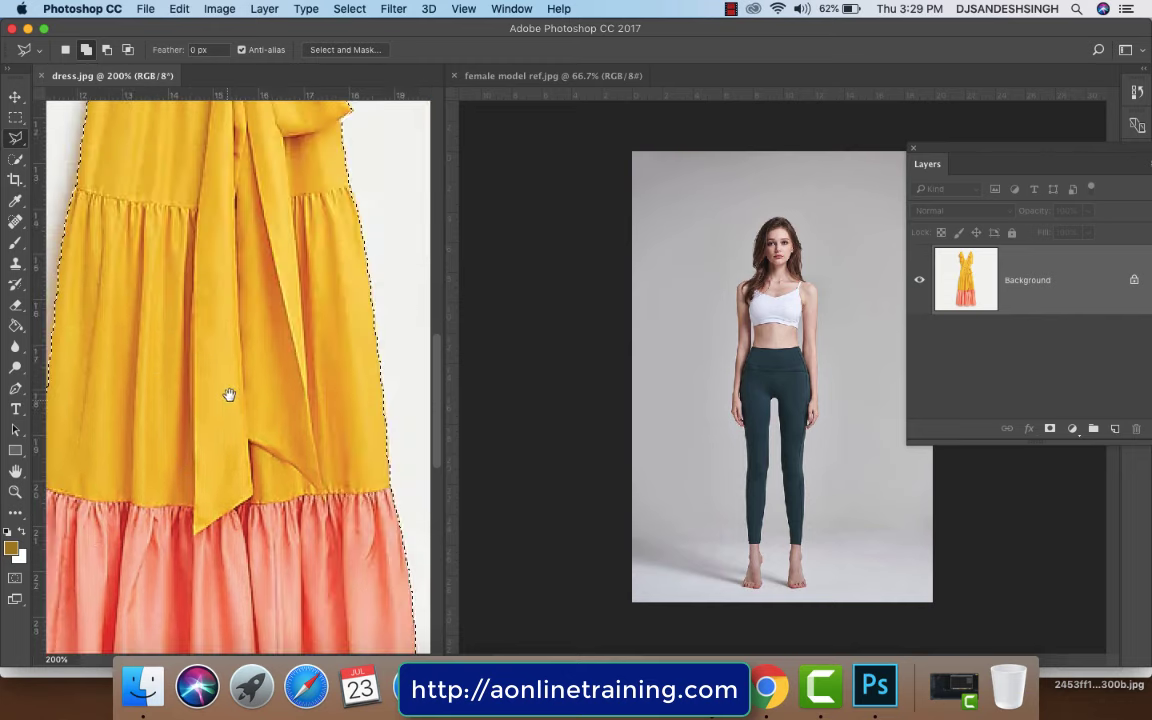
left_click_drag(228, 298, 221, 401)
left_click_drag(228, 322, 223, 465)
left_click_drag(205, 352, 199, 452)
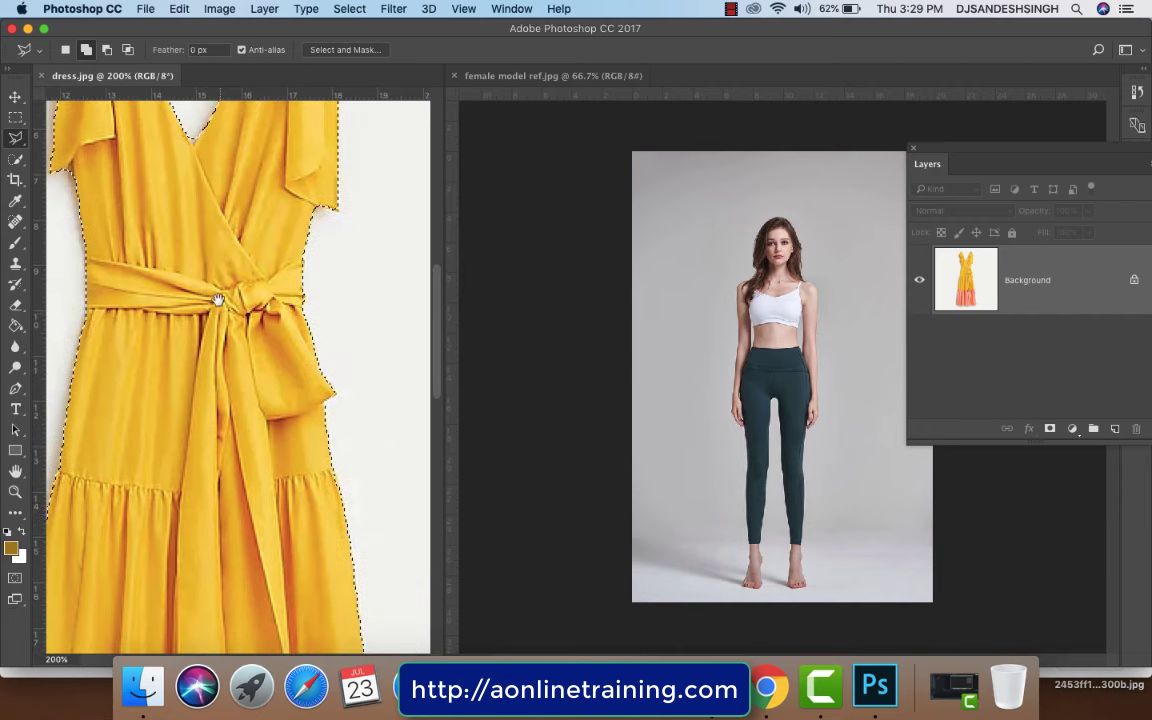
left_click_drag(200, 245, 221, 437)
left_click_drag(195, 370, 205, 400)
mouse_move(226, 336)
left_mouse_down()
mouse_move(280, 419)
mouse_move(250, 405)
left_mouse_up()
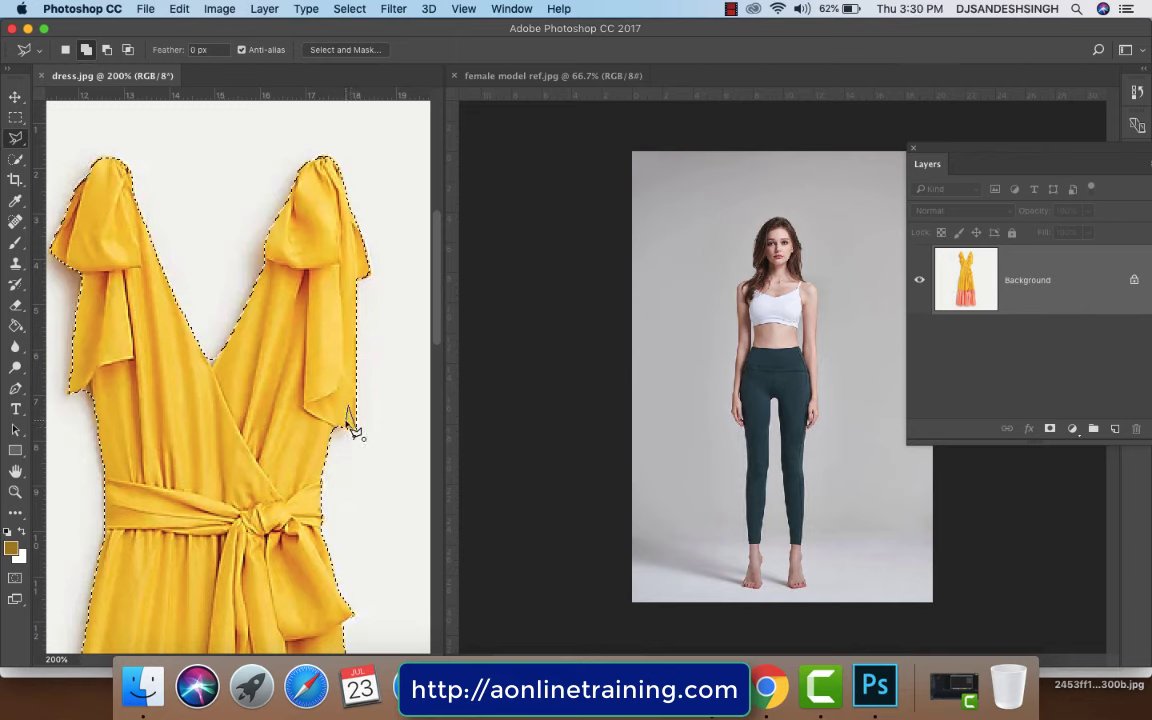
left_click_drag(241, 368, 267, 402)
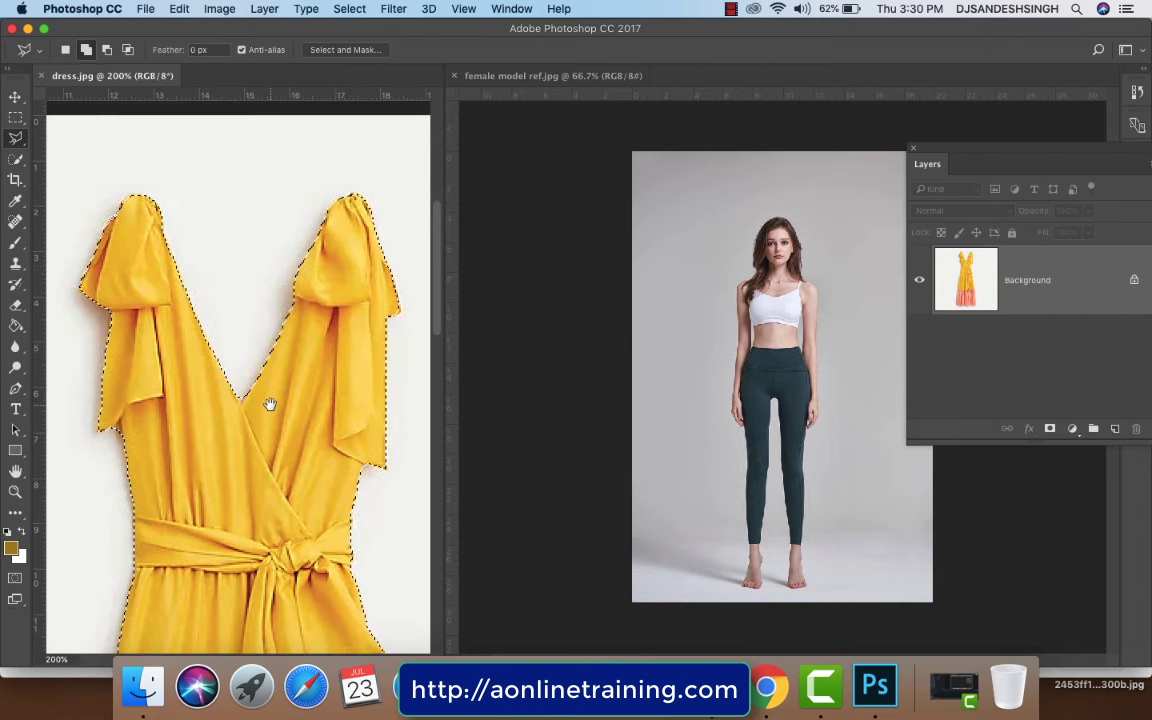
Step: Subtract the background patch at the point of the dress's V-neck from the selection with the Polygonal Lasso
left_click(106, 50)
left_click(232, 322)
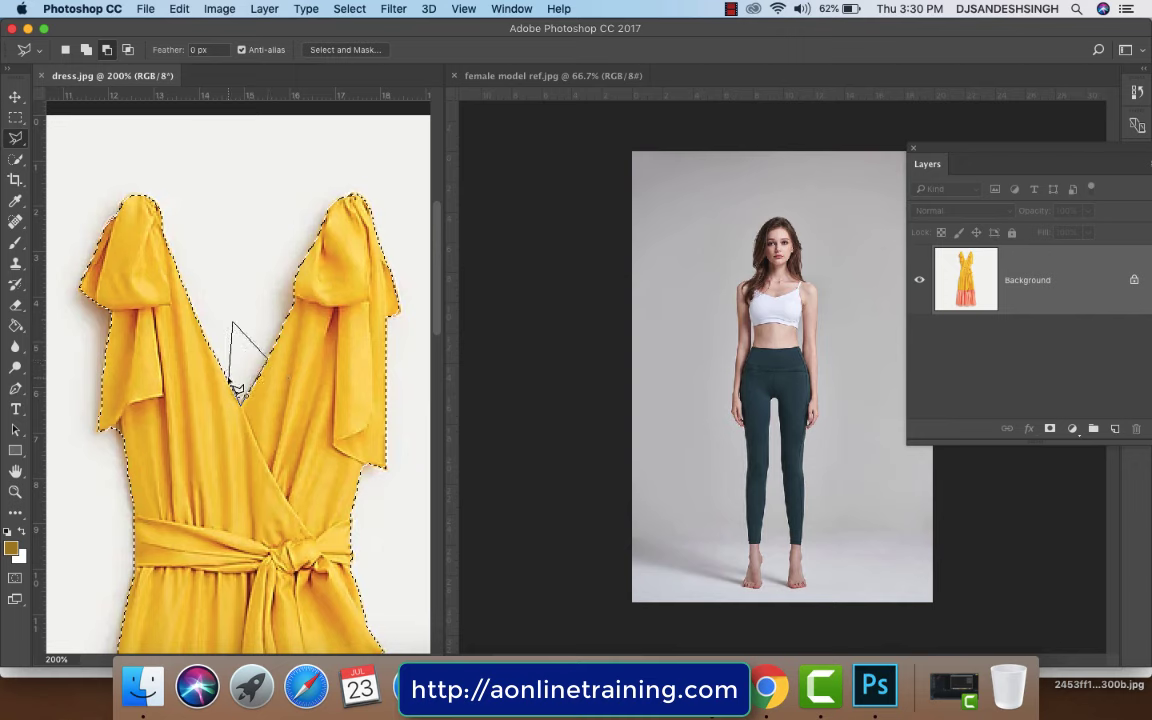
left_click(239, 392)
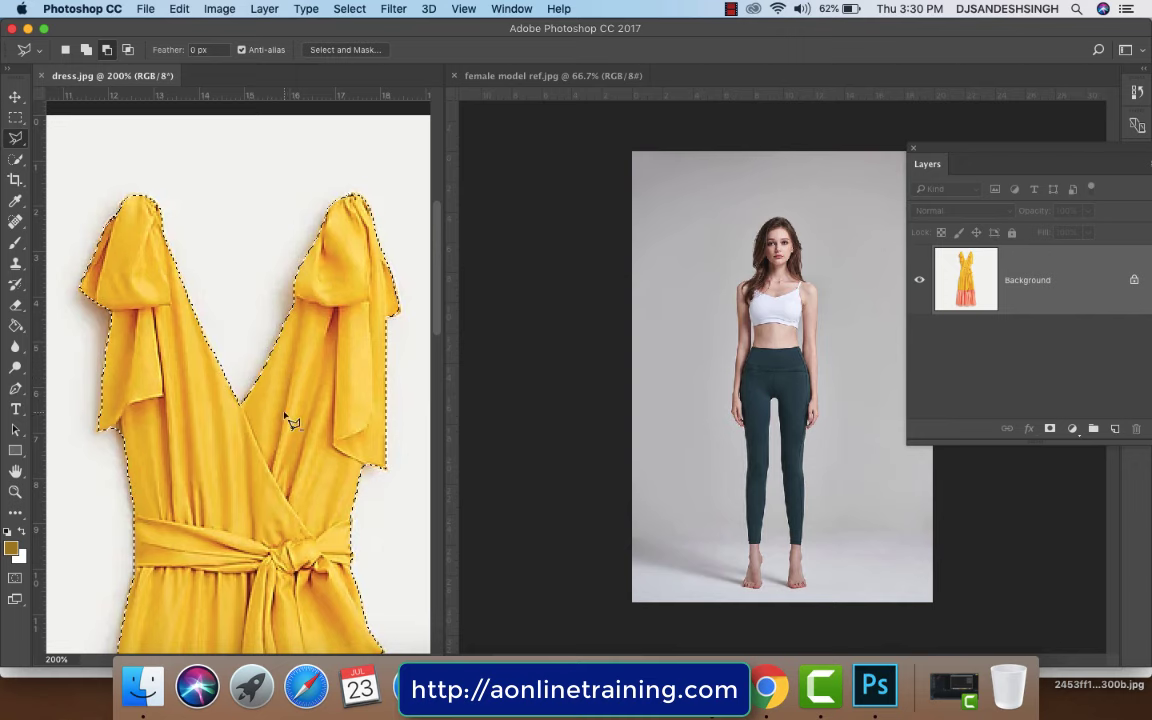
Step: Copy the selected dress into female model ref.jpg with the Move tool, placing it over the model
key("super+minus")
key("super+minus")
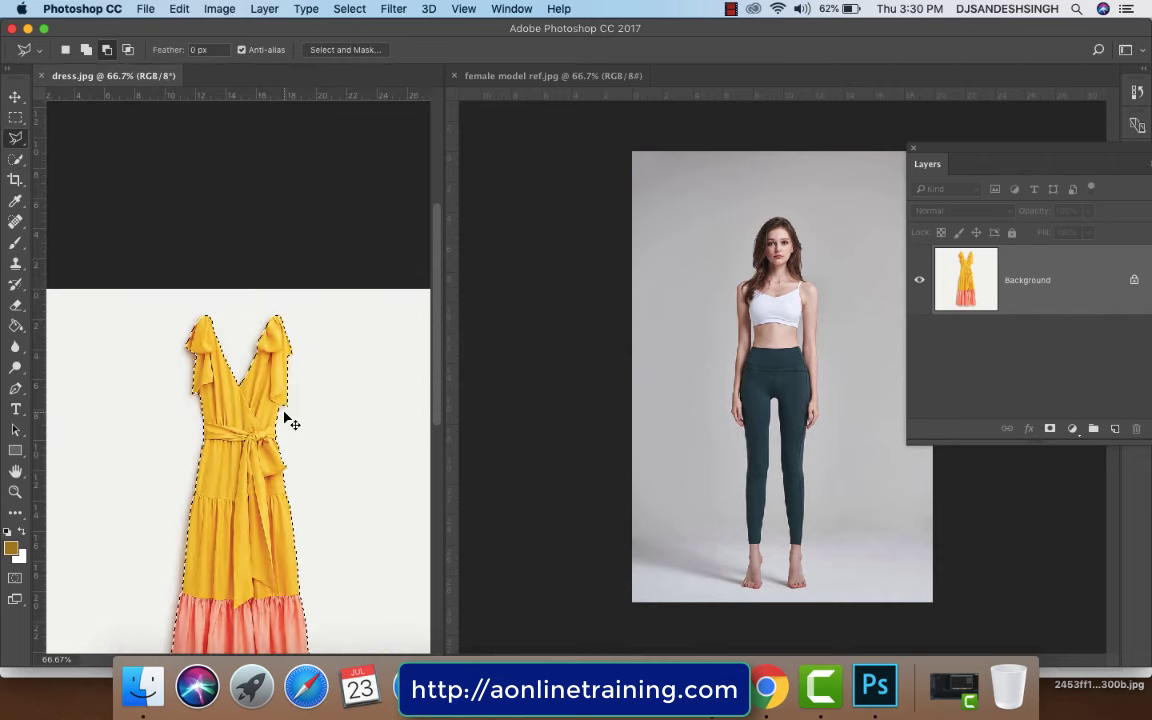
left_click_drag(285, 478, 267, 293)
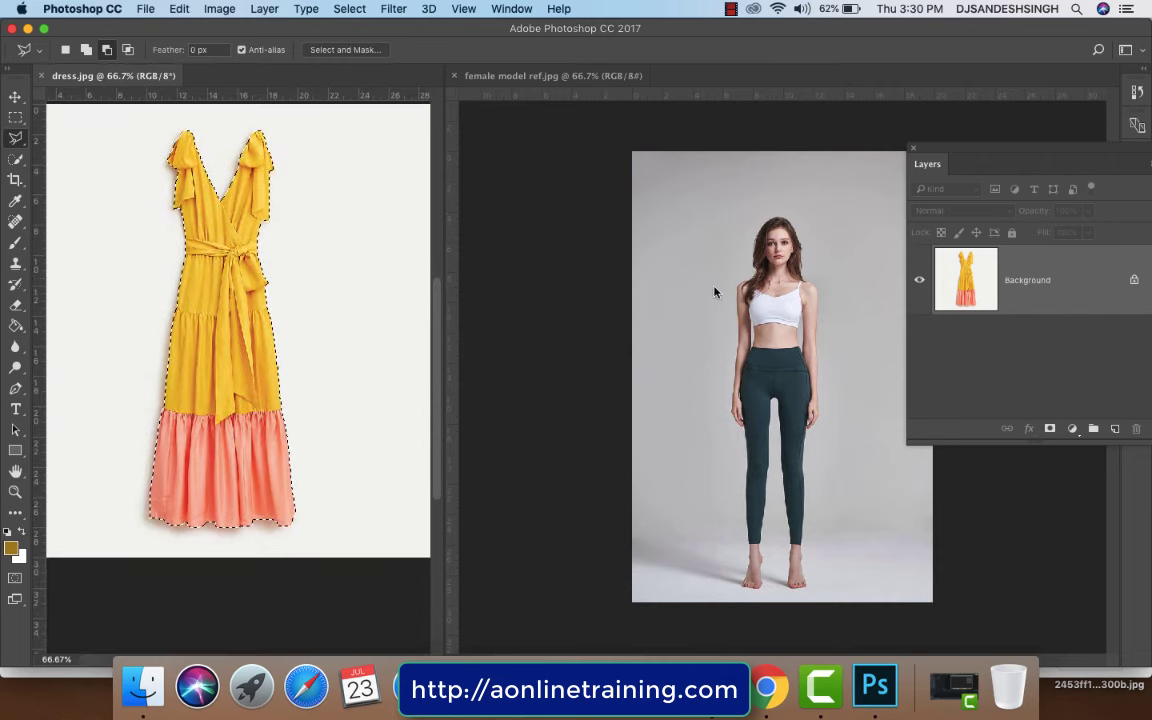
left_click(17, 98)
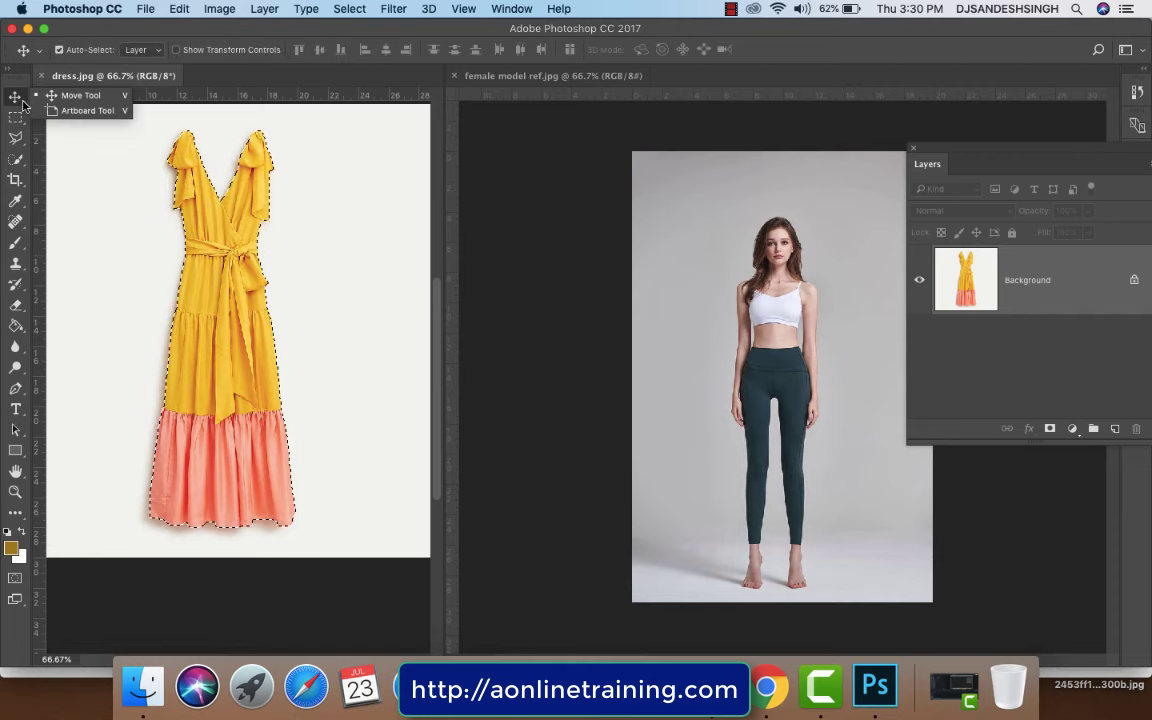
left_click(70, 95)
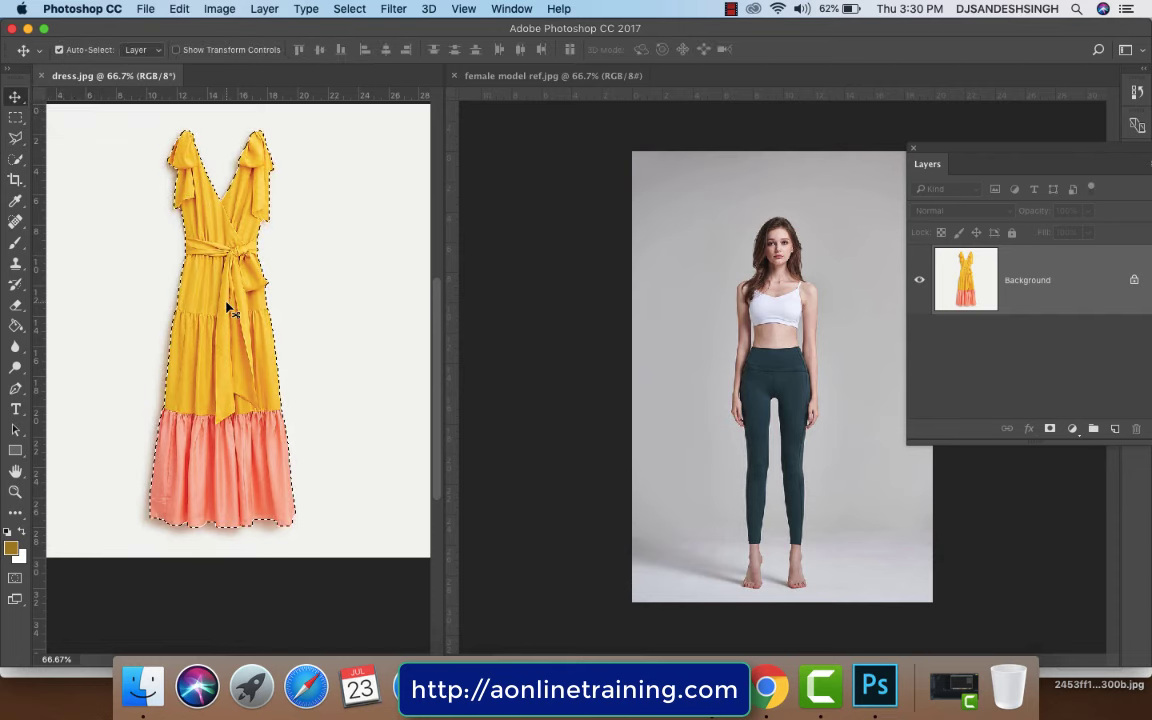
left_click_drag(228, 311, 545, 325)
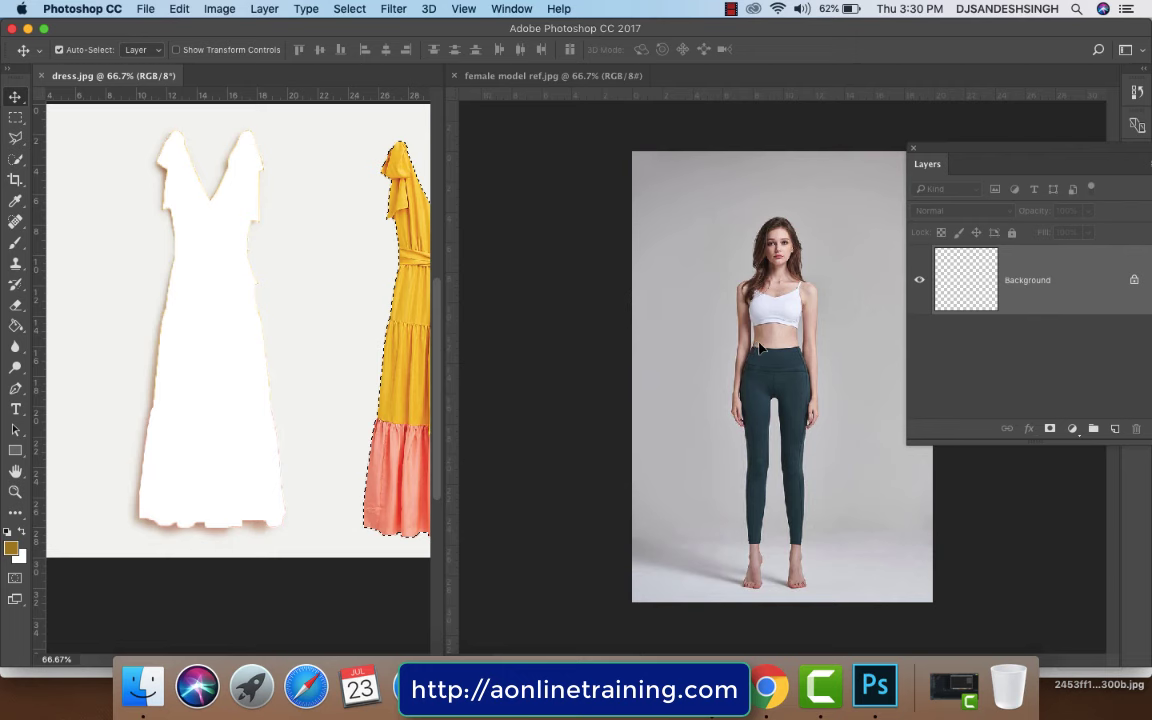
mouse_move(760, 348)
left_mouse_down()
mouse_move(779, 360)
mouse_move(766, 355)
left_mouse_up()
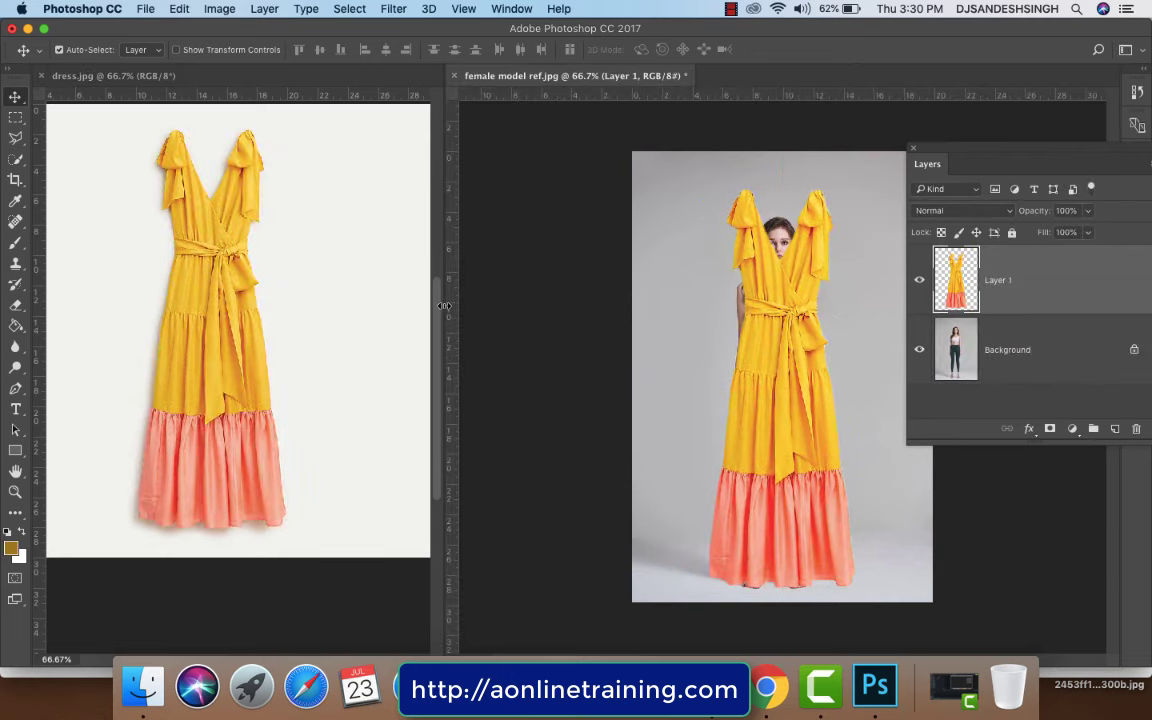
Step: Enlarge the model document's viewing area and move the dress down so its neckline sits below the model's face
left_click_drag(444, 305, 128, 293)
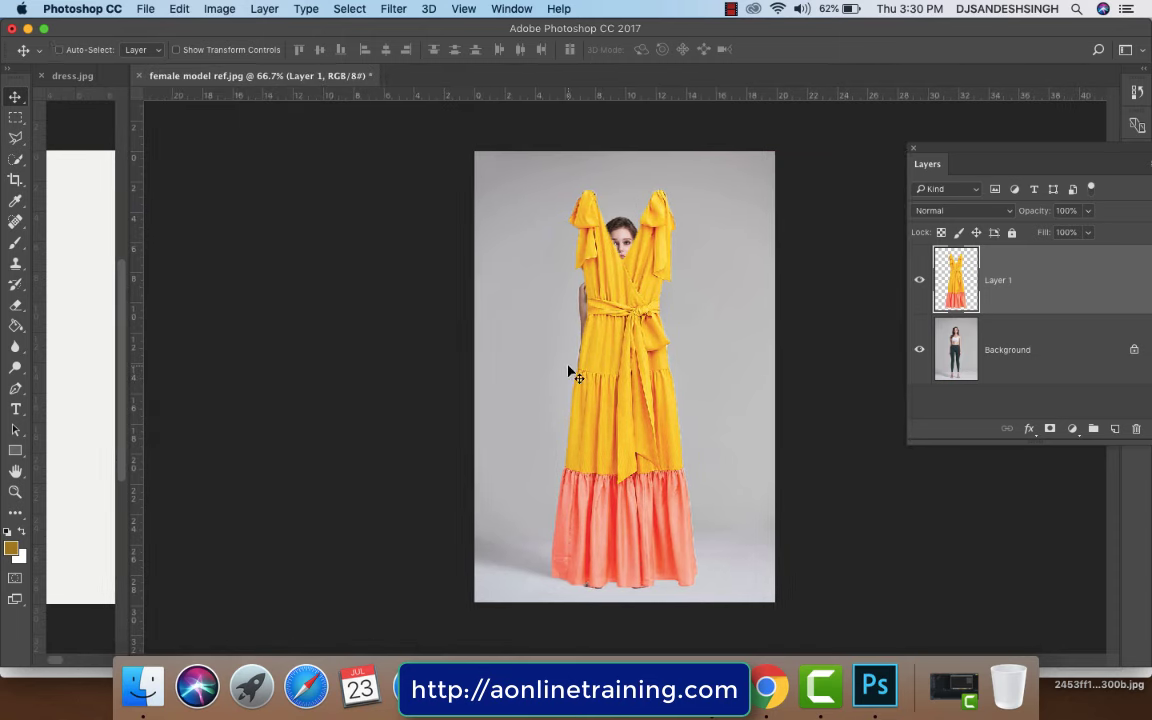
key("super+plus")
scroll(620, 339, "right", 1)
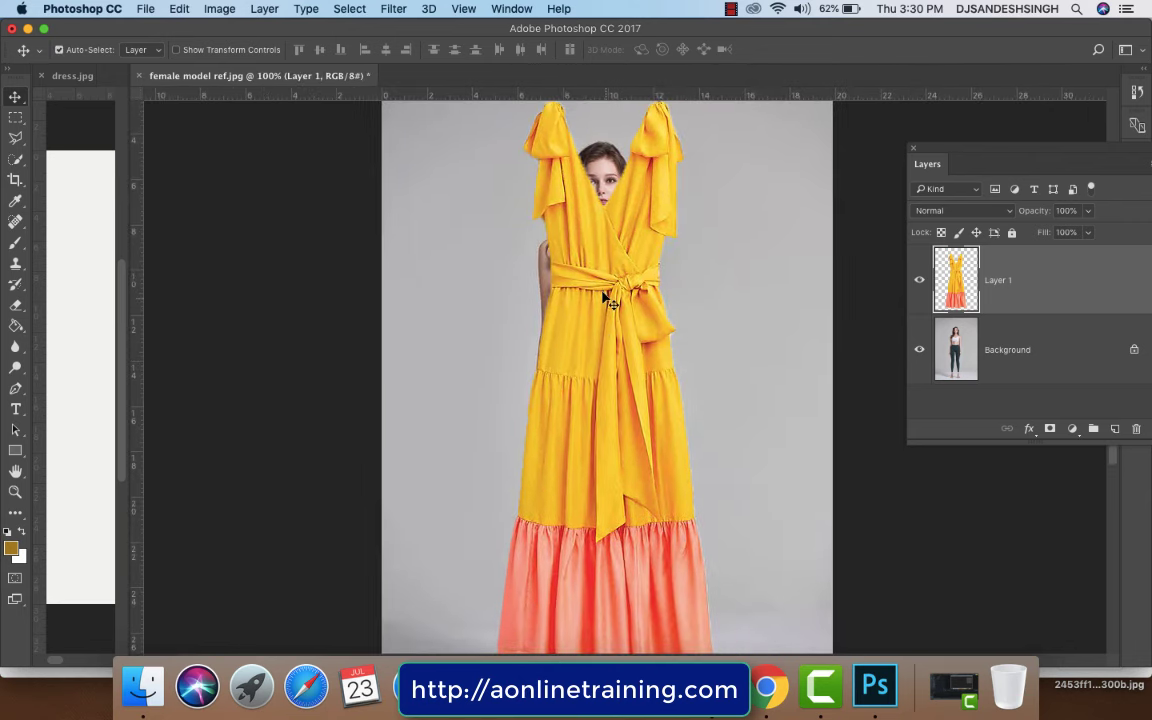
left_click_drag(612, 302, 598, 390)
key("super+minus")
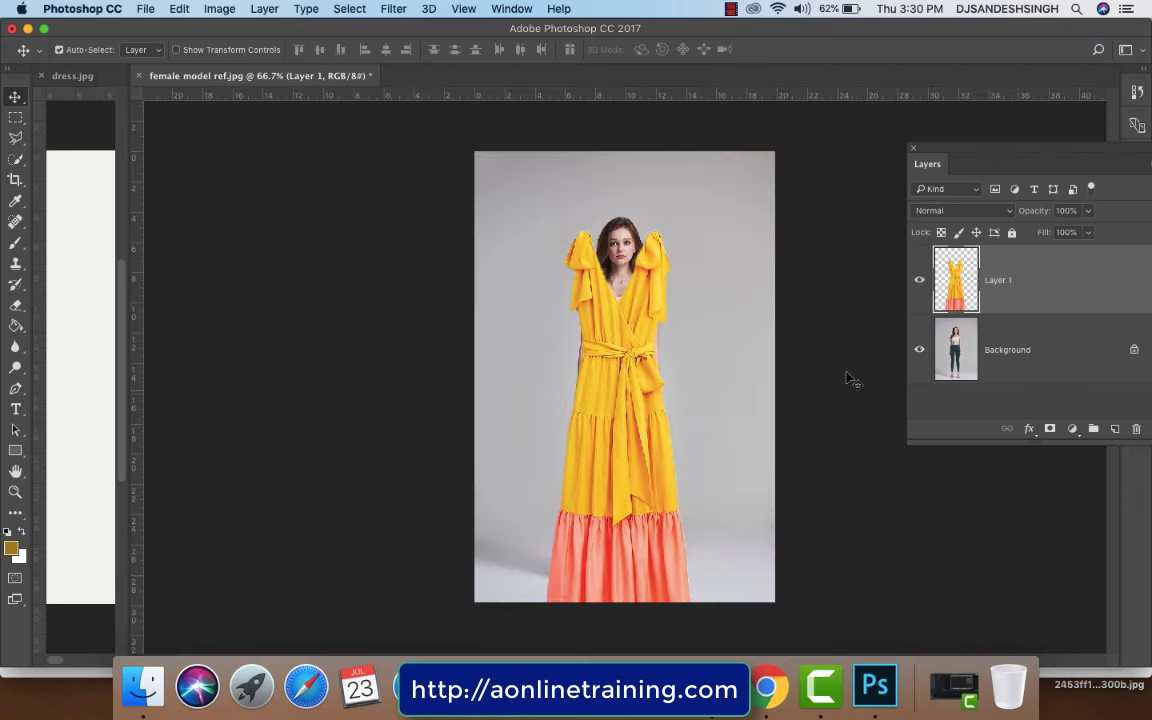
Step: Lower the dress layer's opacity to 64% and shift the dress slightly upward over the model
left_click(1088, 212)
left_click_drag(1088, 232, 1062, 240)
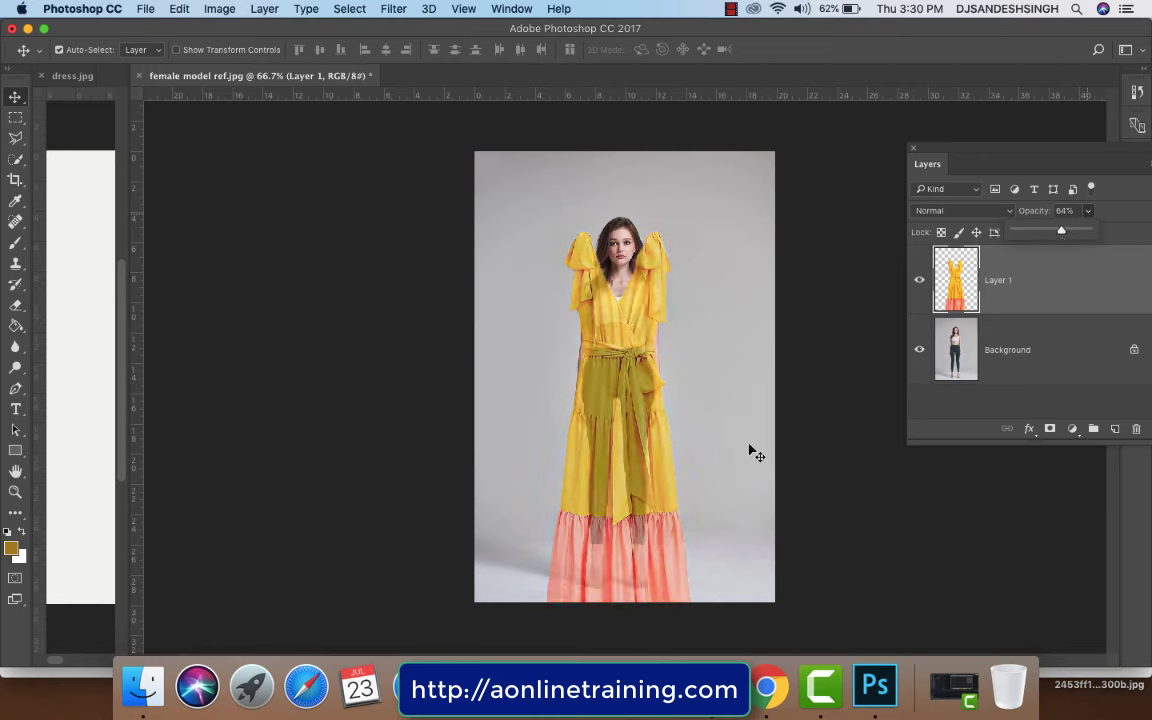
left_click_drag(660, 484, 655, 461)
Step: Scale the dress to about 75% width and 71% height, fitting it between the model's shoulders and ankles
key("super+t")
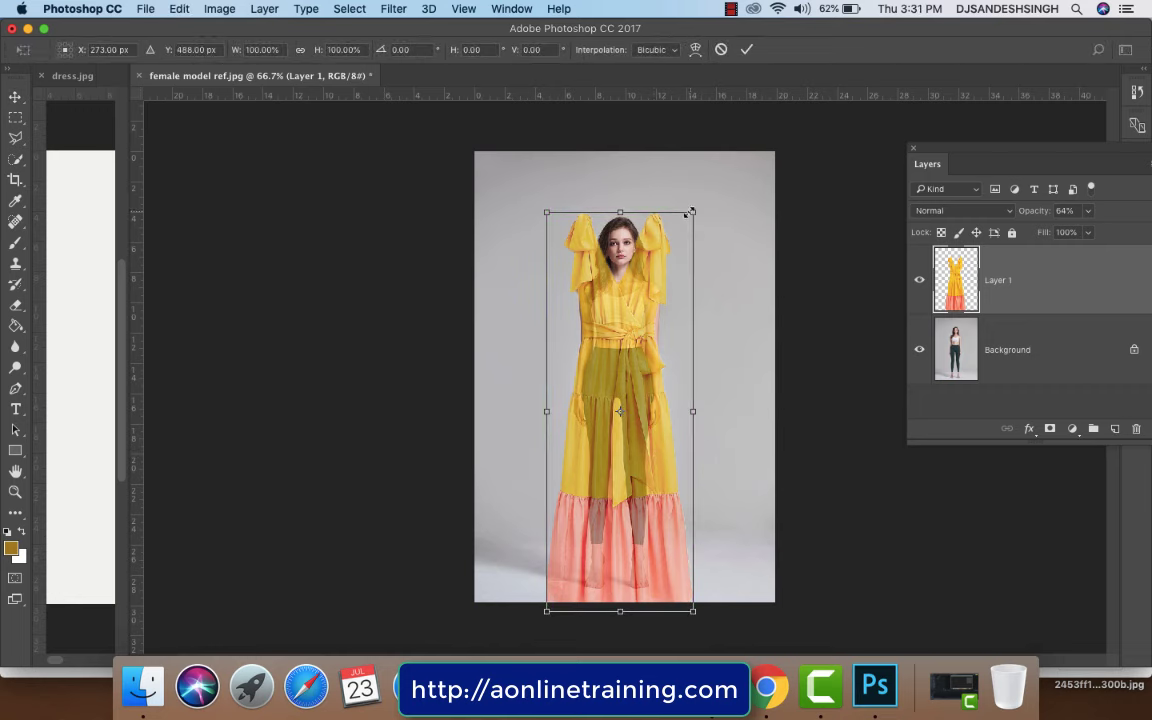
left_click_drag(689, 213, 672, 270)
mouse_move(637, 457)
left_mouse_down()
mouse_move(643, 442)
mouse_move(628, 436)
mouse_move(636, 457)
left_mouse_up()
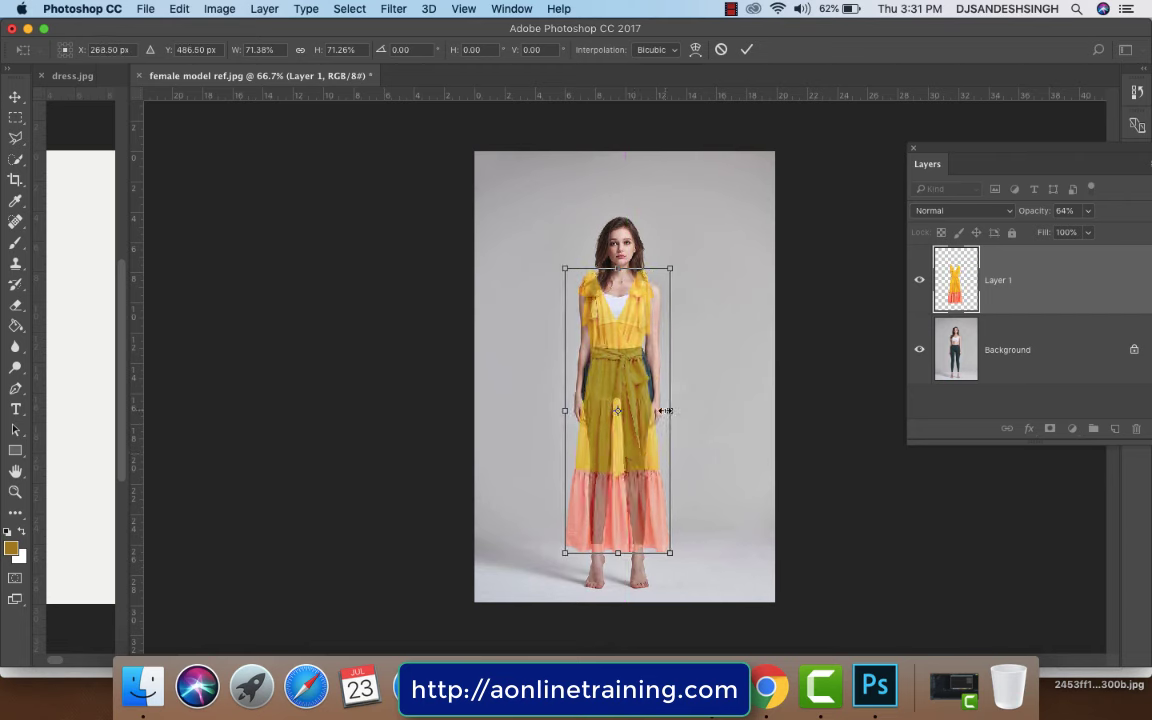
left_click_drag(667, 410, 668, 410)
left_click_drag(560, 412, 560, 413)
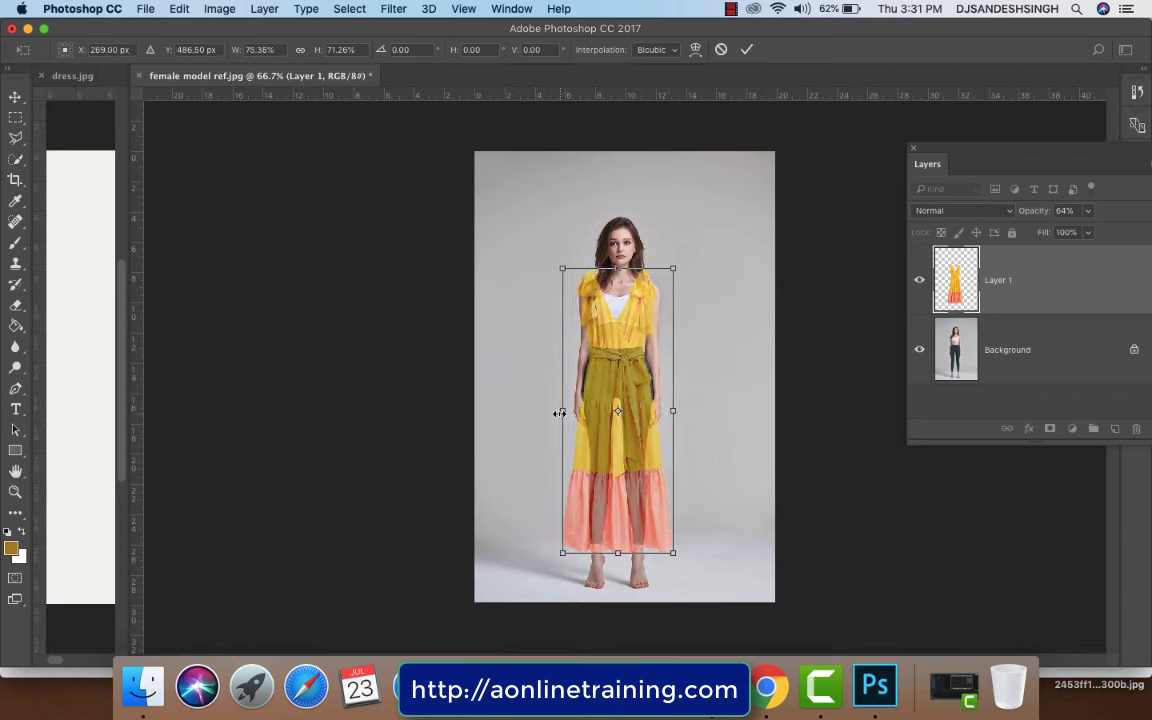
Step: Warp the dress by pulling both side edges outward at waist level to widen it around the model's hips
right_click(608, 397)
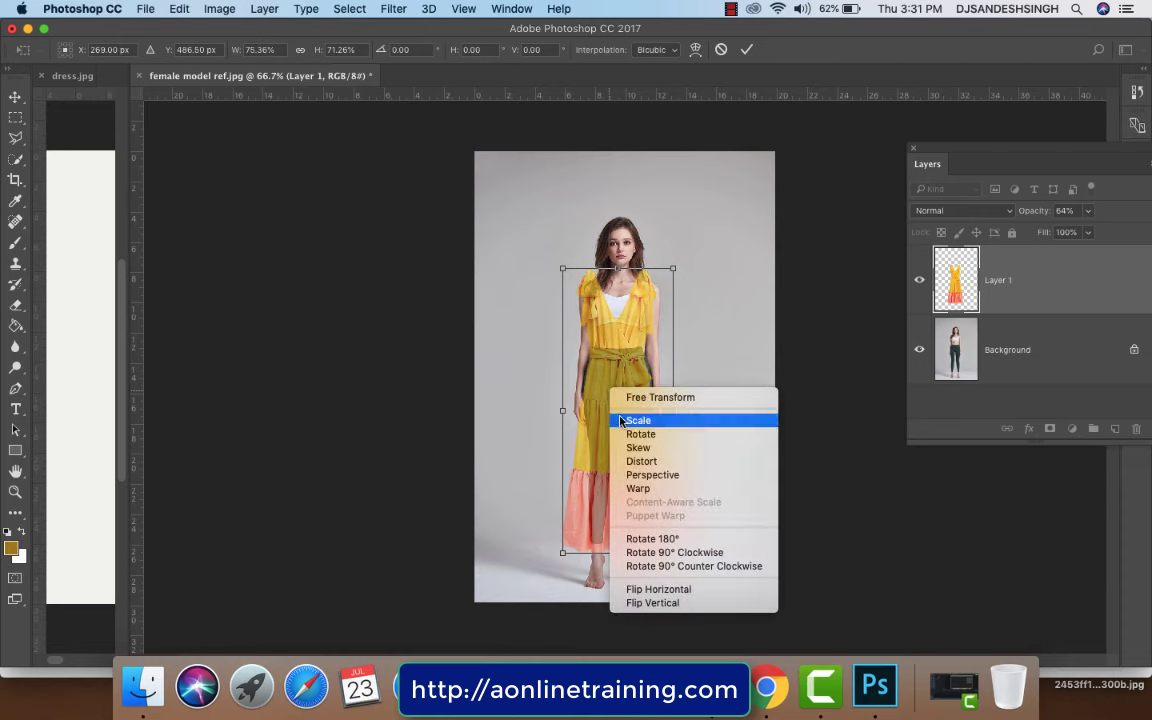
left_click(638, 488)
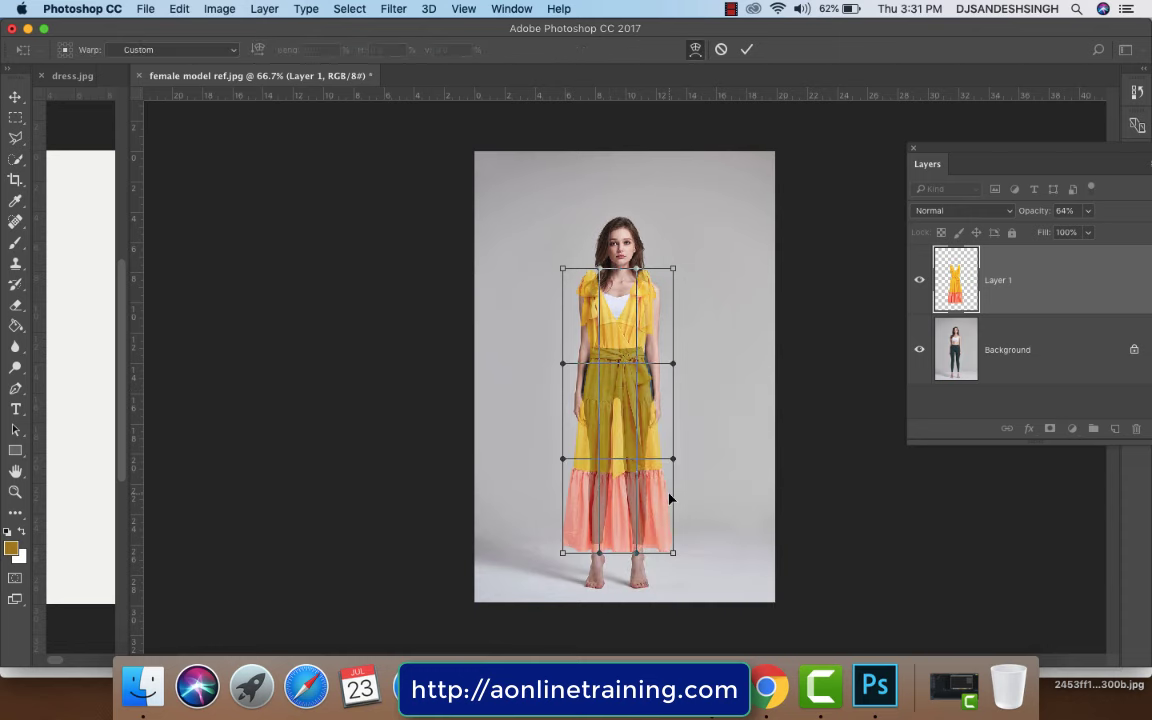
left_click(180, 10)
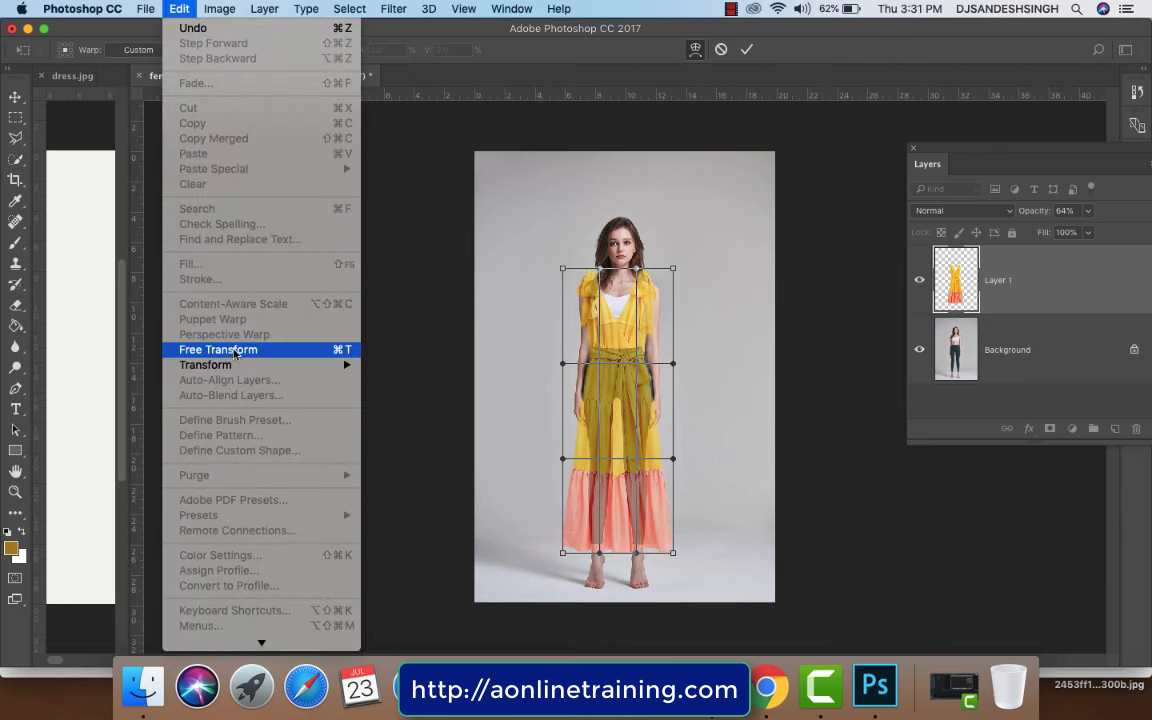
mouse_move(232, 364)
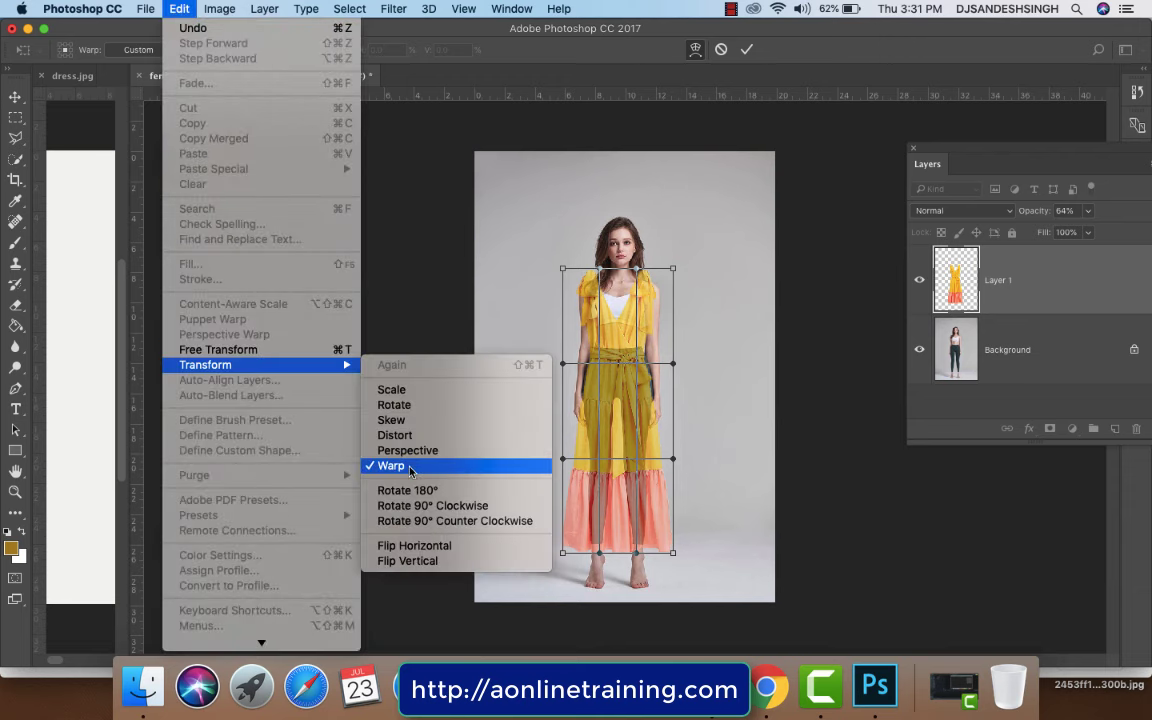
left_click(606, 358)
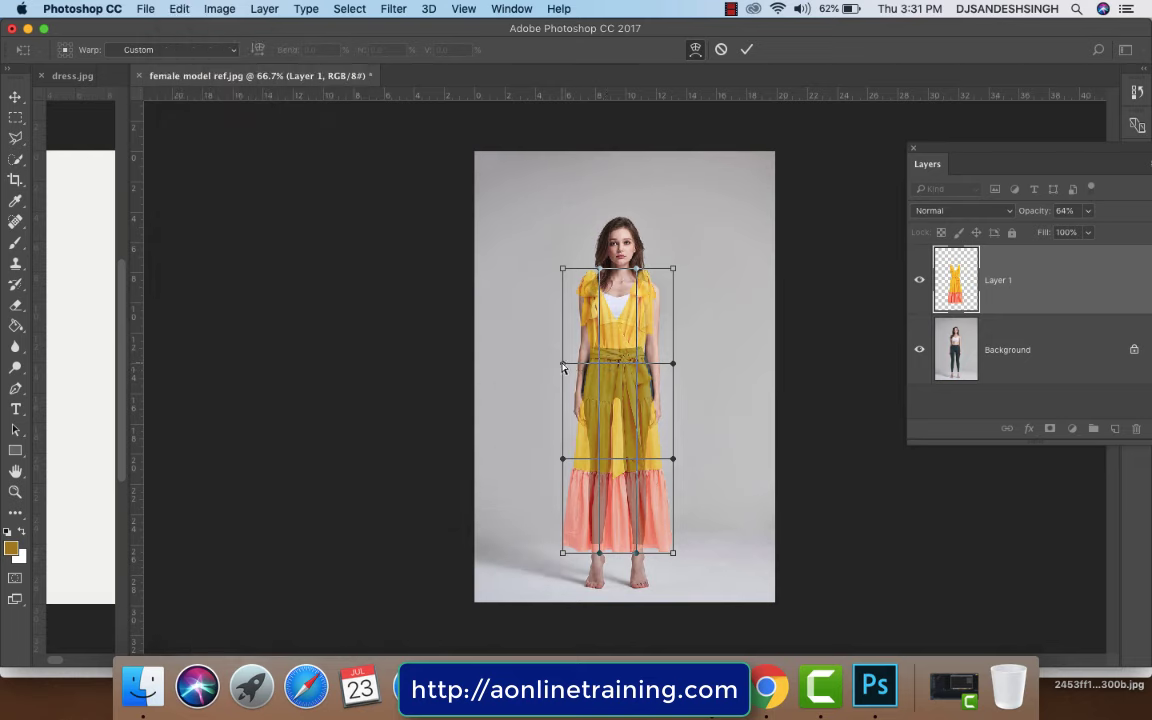
left_click_drag(562, 365, 551, 367)
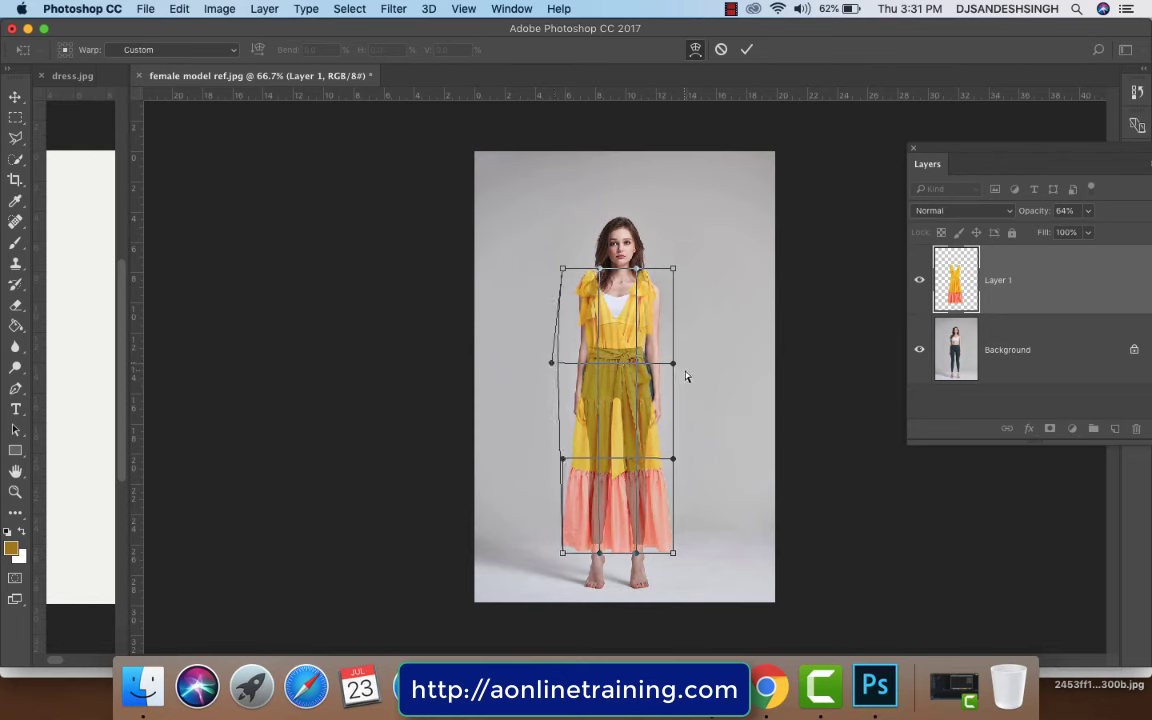
left_click_drag(674, 367, 690, 367)
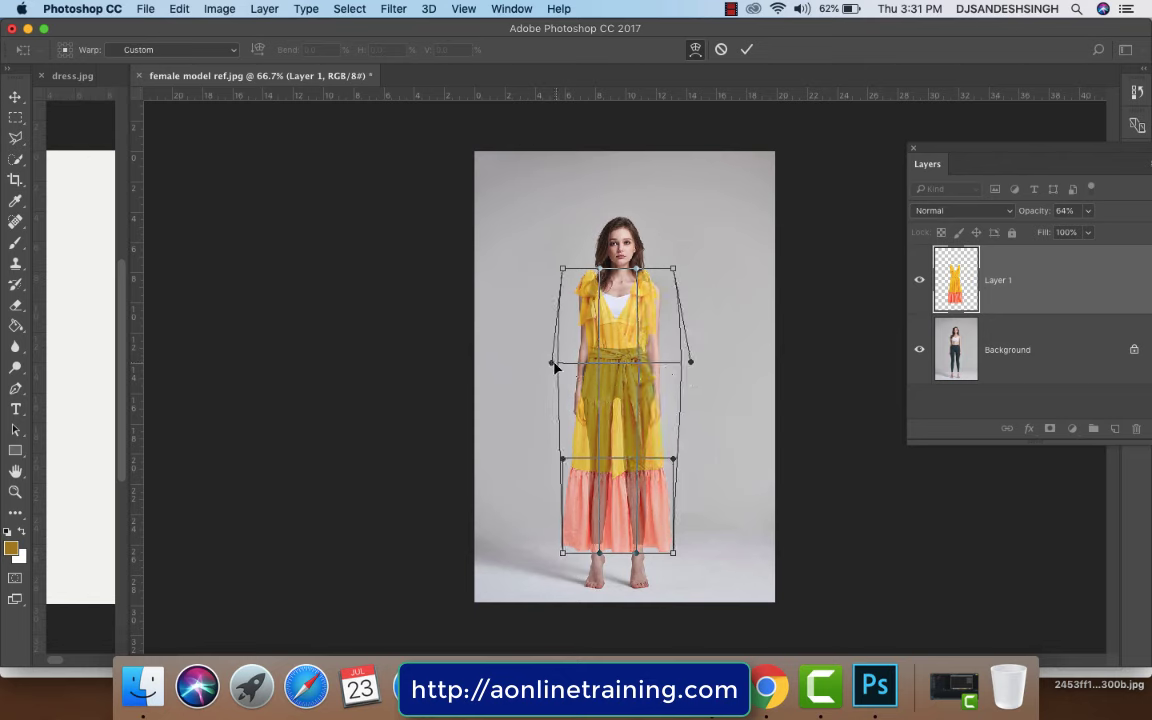
left_click_drag(548, 366, 546, 368)
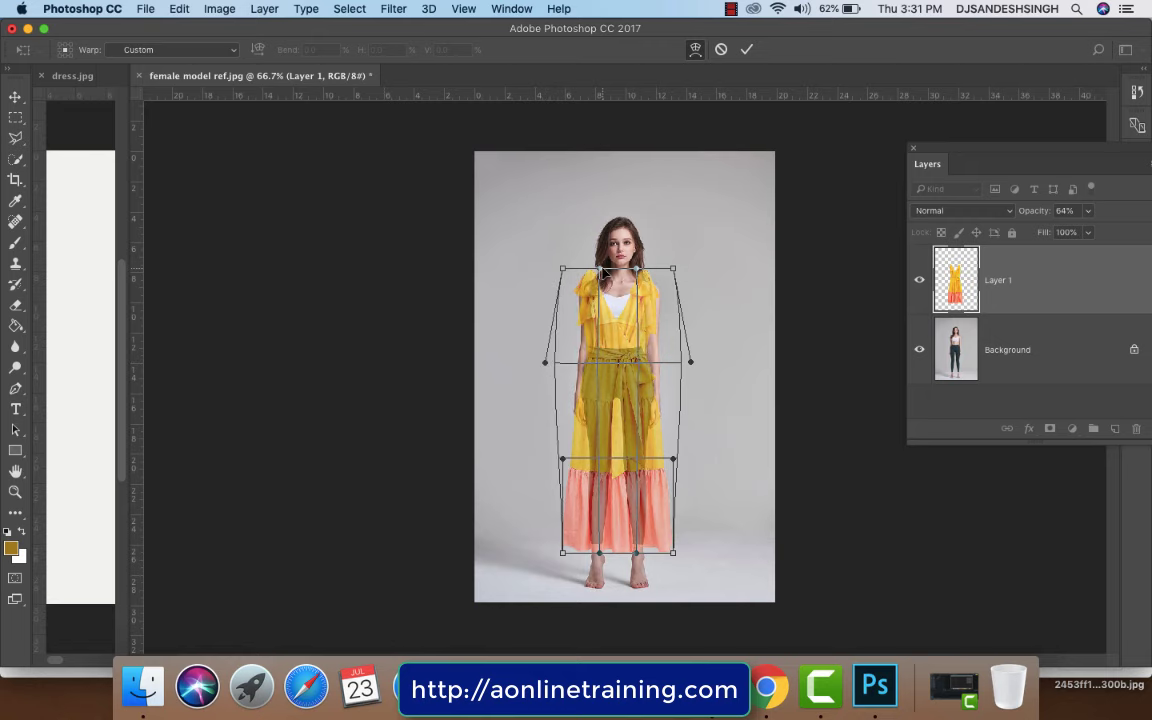
Step: Warp the neckline downward and spread both upper corners outward to fit the sleeves over the model's shoulders, and apply the transformation
key("super+plus")
key("super+plus")
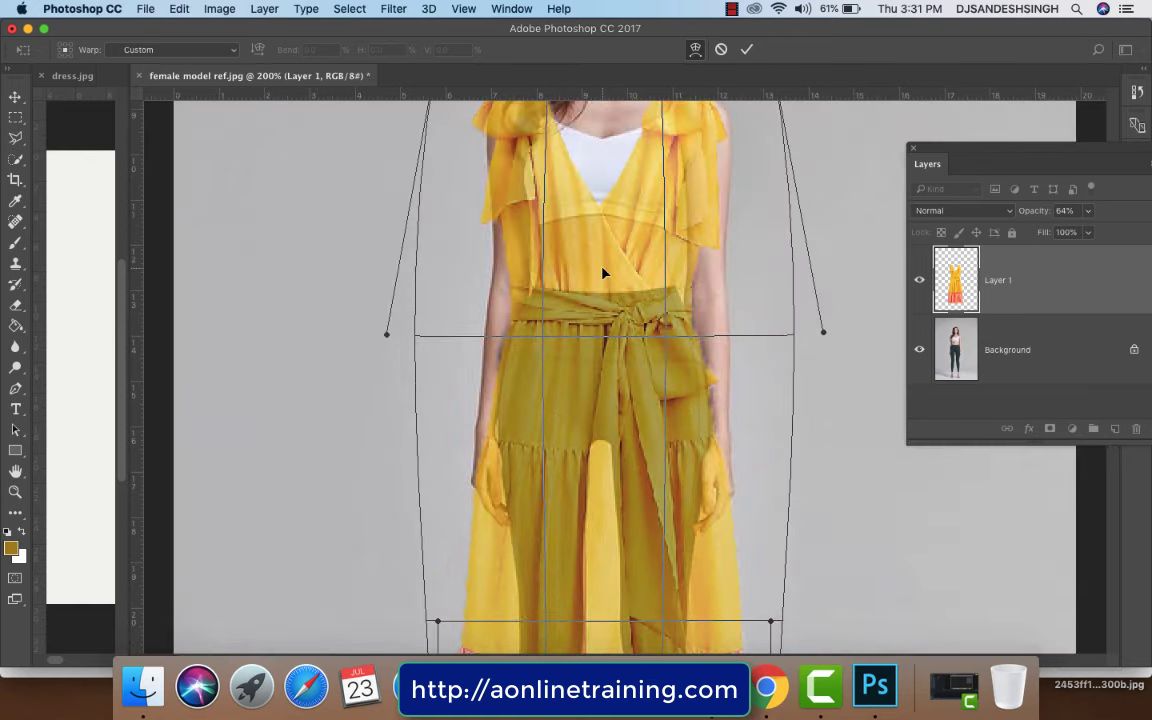
key("super+minus")
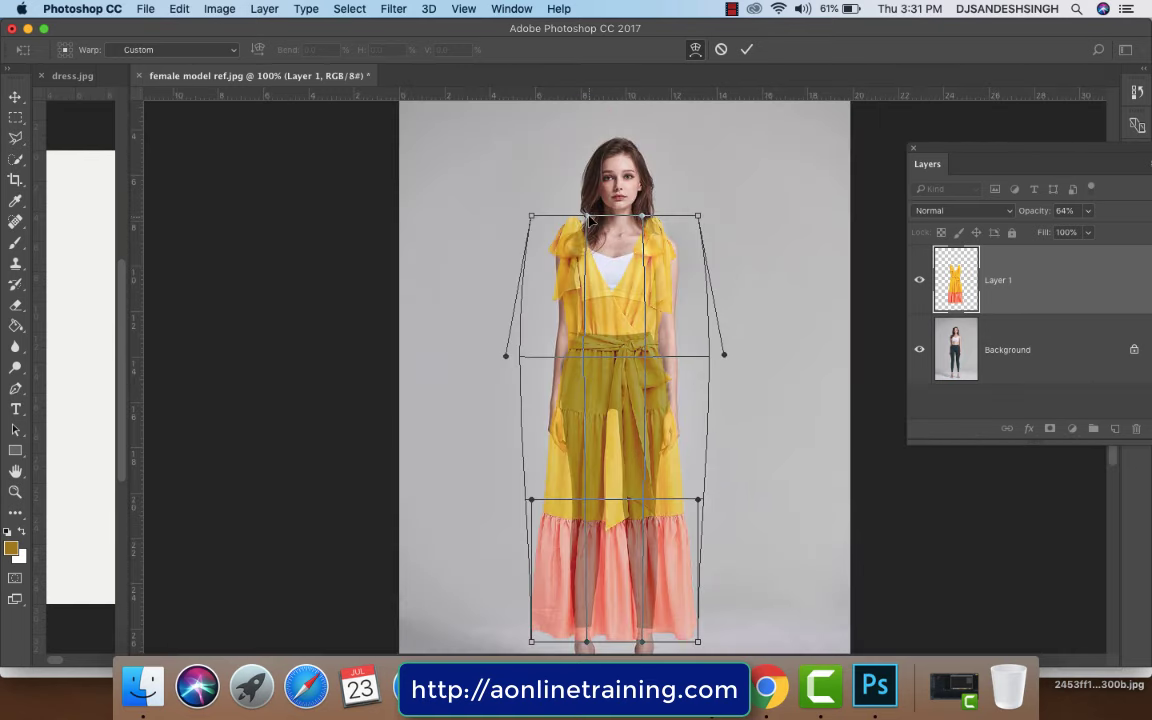
left_click_drag(591, 219, 612, 233)
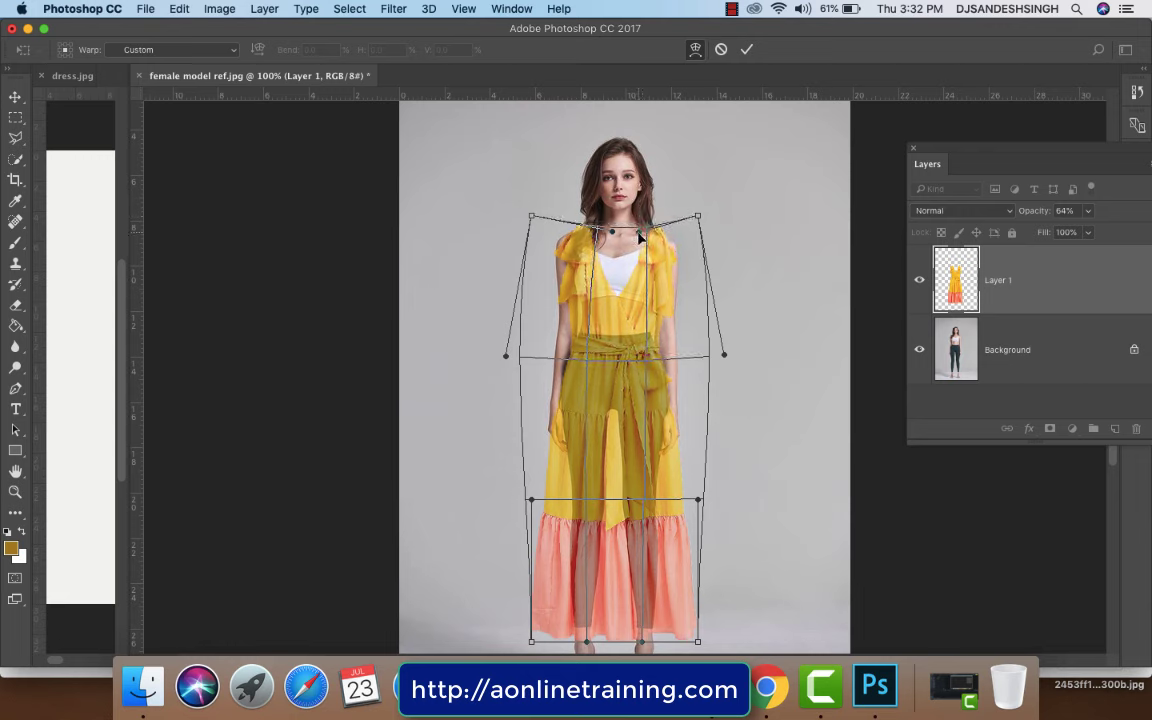
left_click_drag(698, 219, 701, 223)
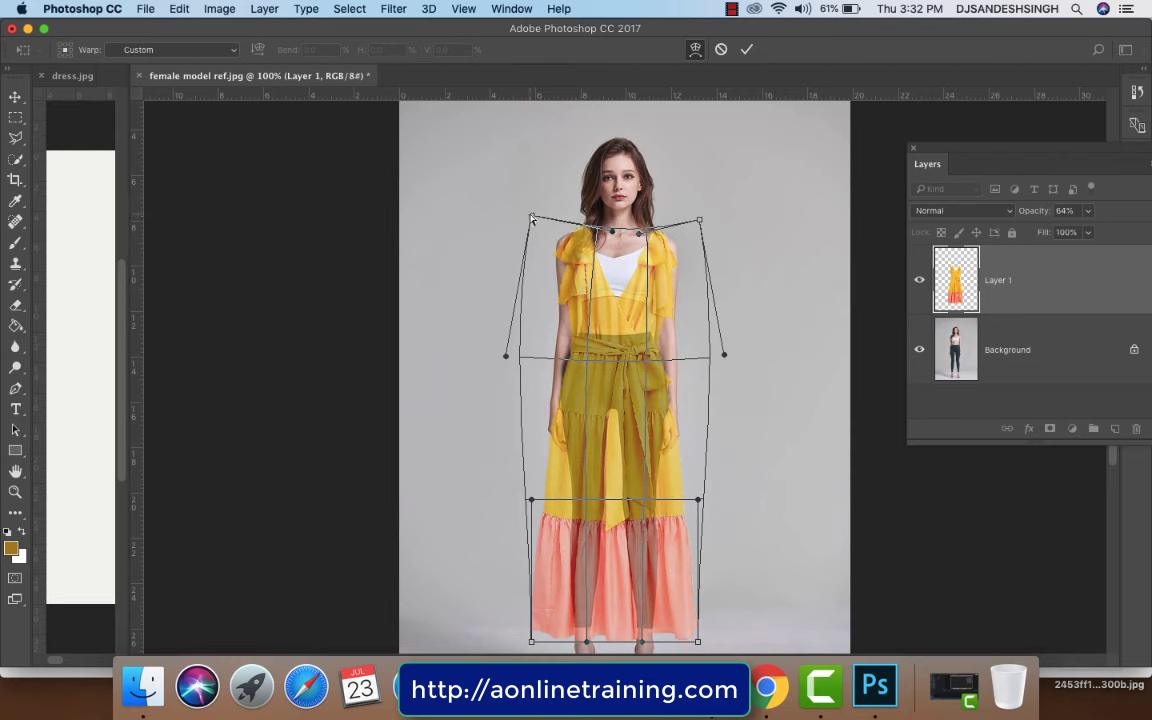
left_click_drag(532, 218, 498, 233)
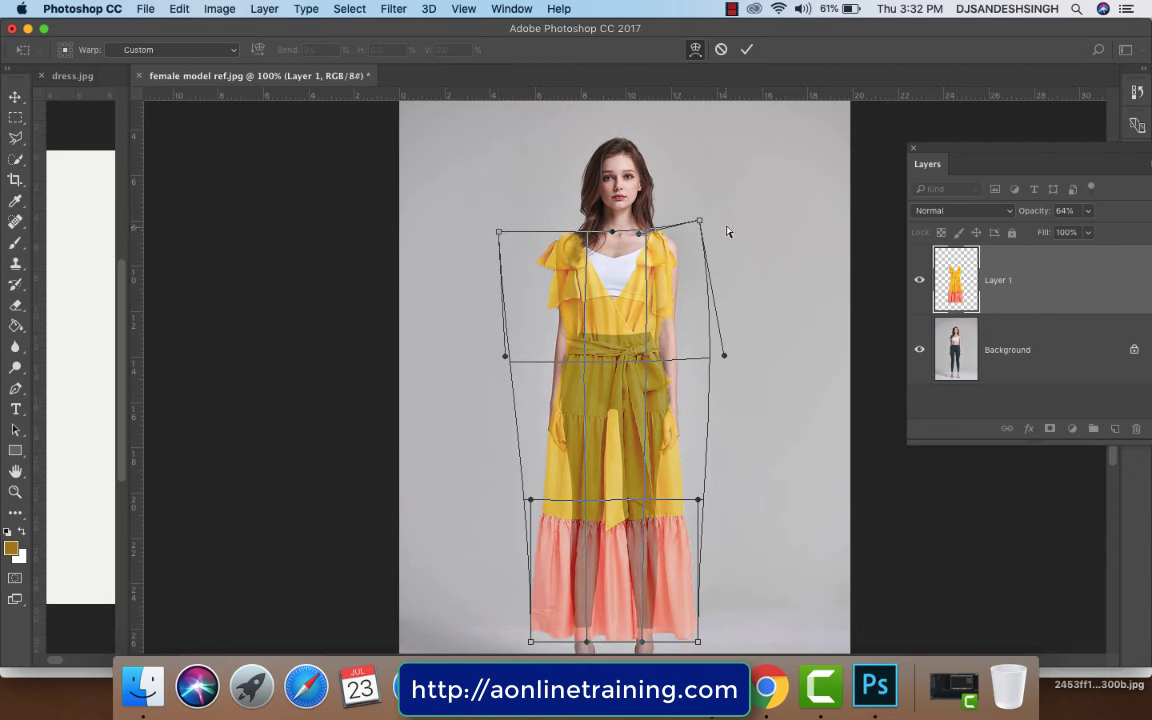
mouse_move(698, 222)
left_mouse_down()
mouse_move(722, 219)
mouse_move(718, 229)
left_mouse_up()
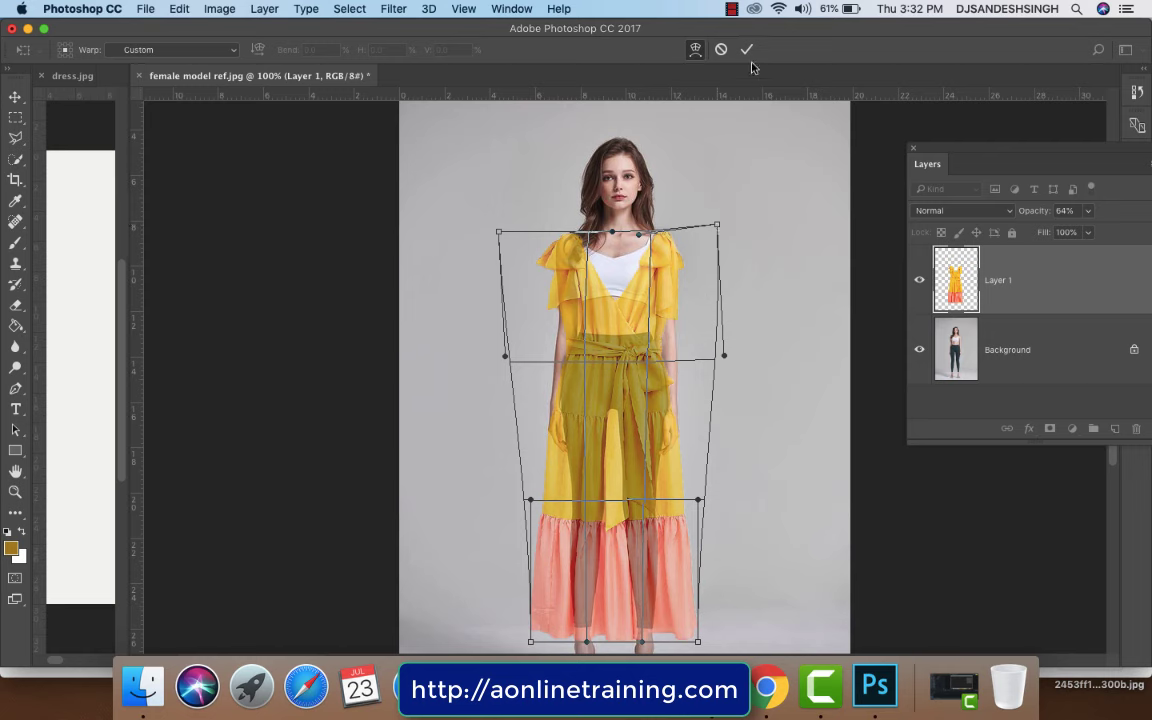
left_click(746, 49)
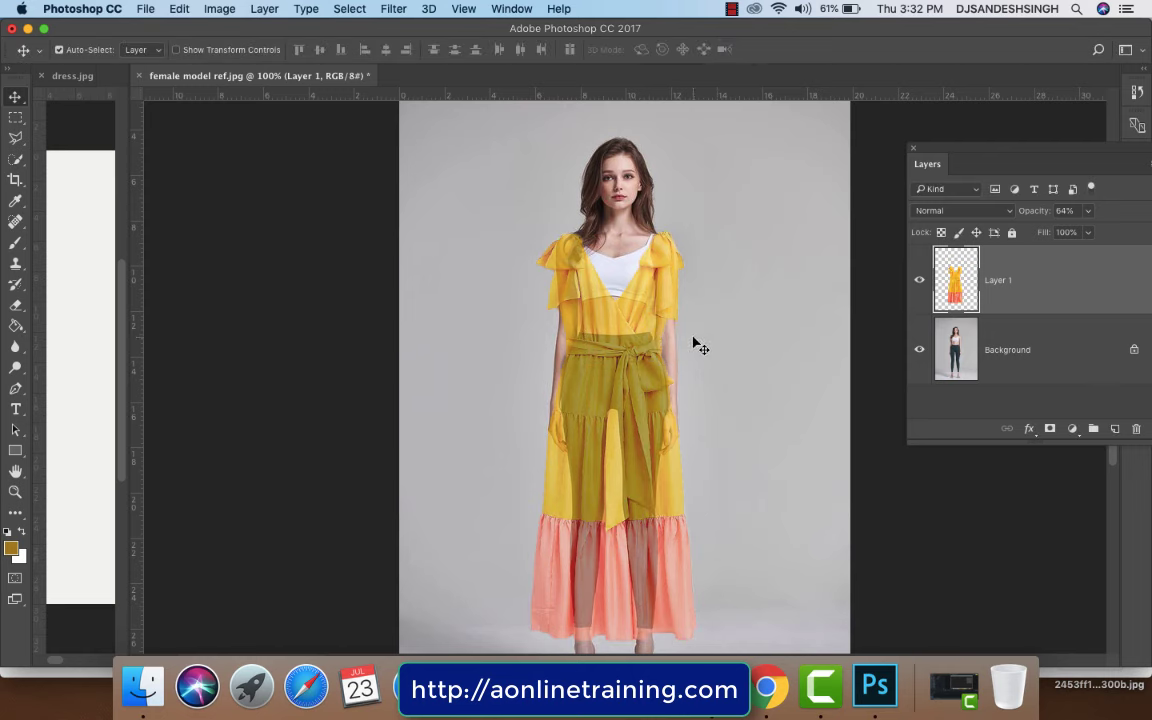
Step: Warp the dress once more, pulling its upper corner on the bow sleeve slightly outward, and apply the change
key("super+t")
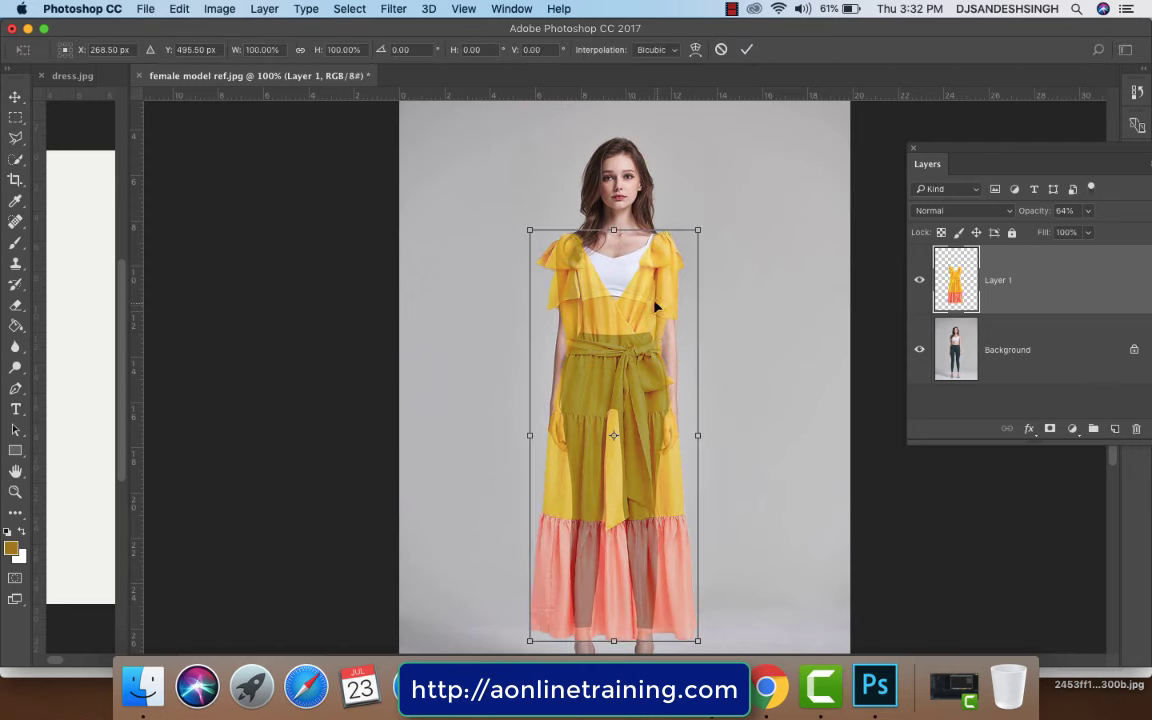
right_click(656, 302)
left_click(684, 399)
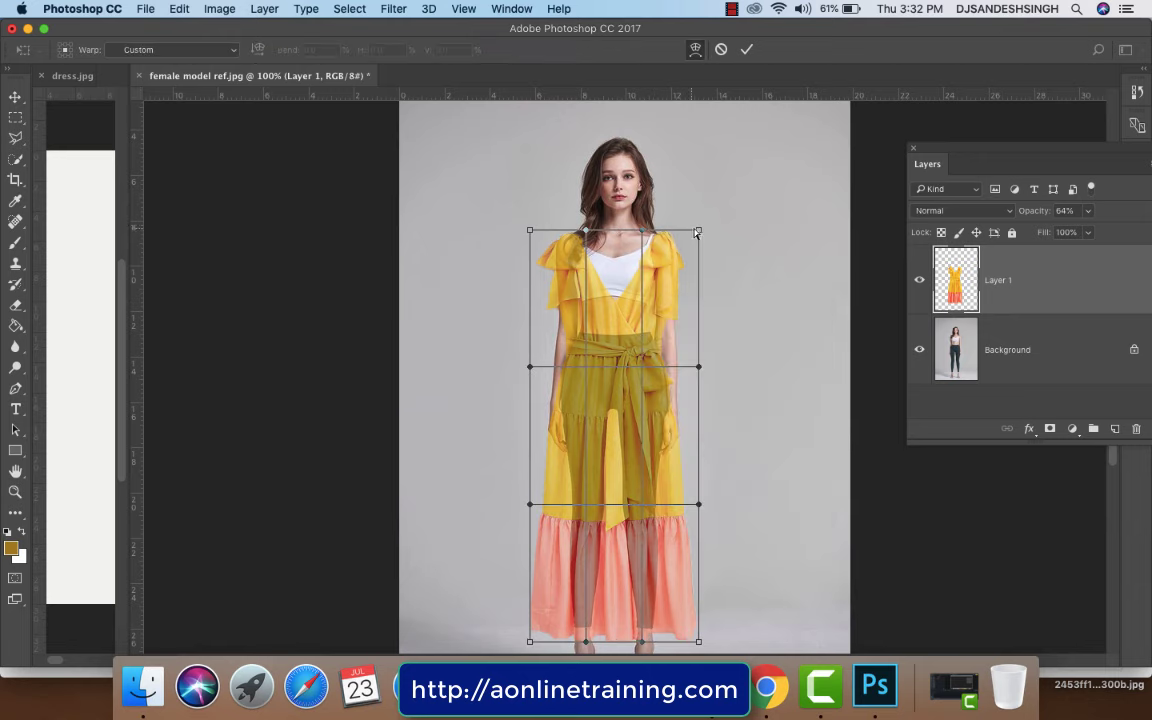
left_click_drag(699, 233, 703, 231)
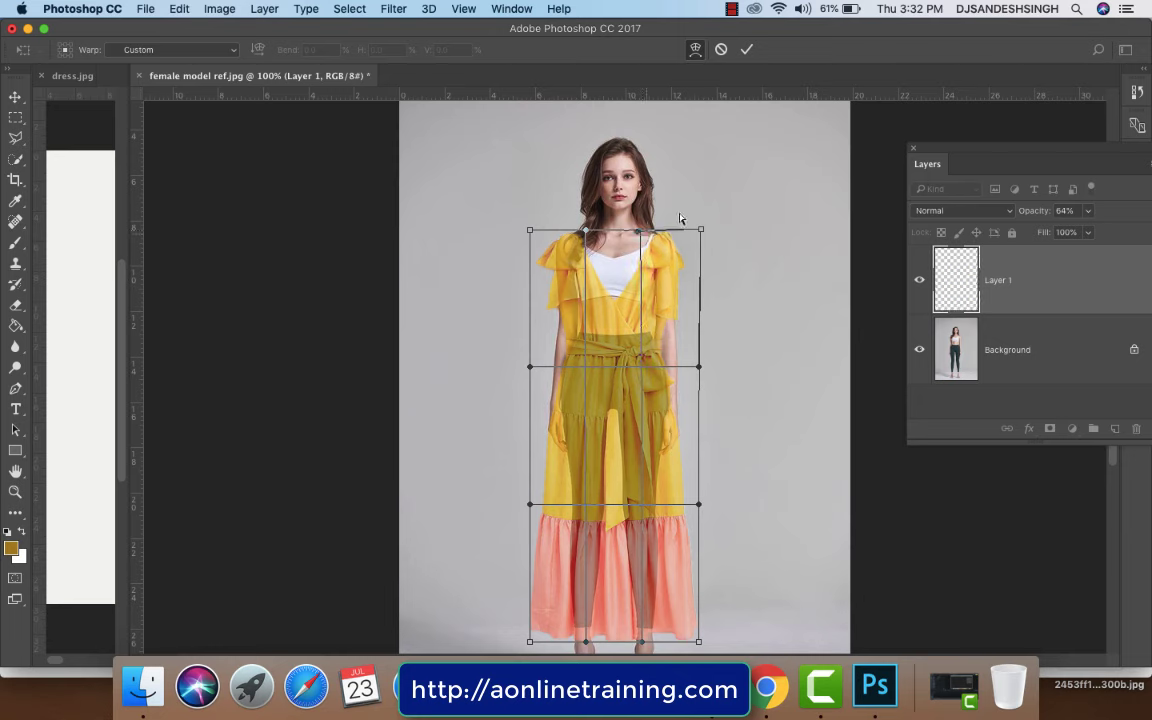
left_click(746, 50)
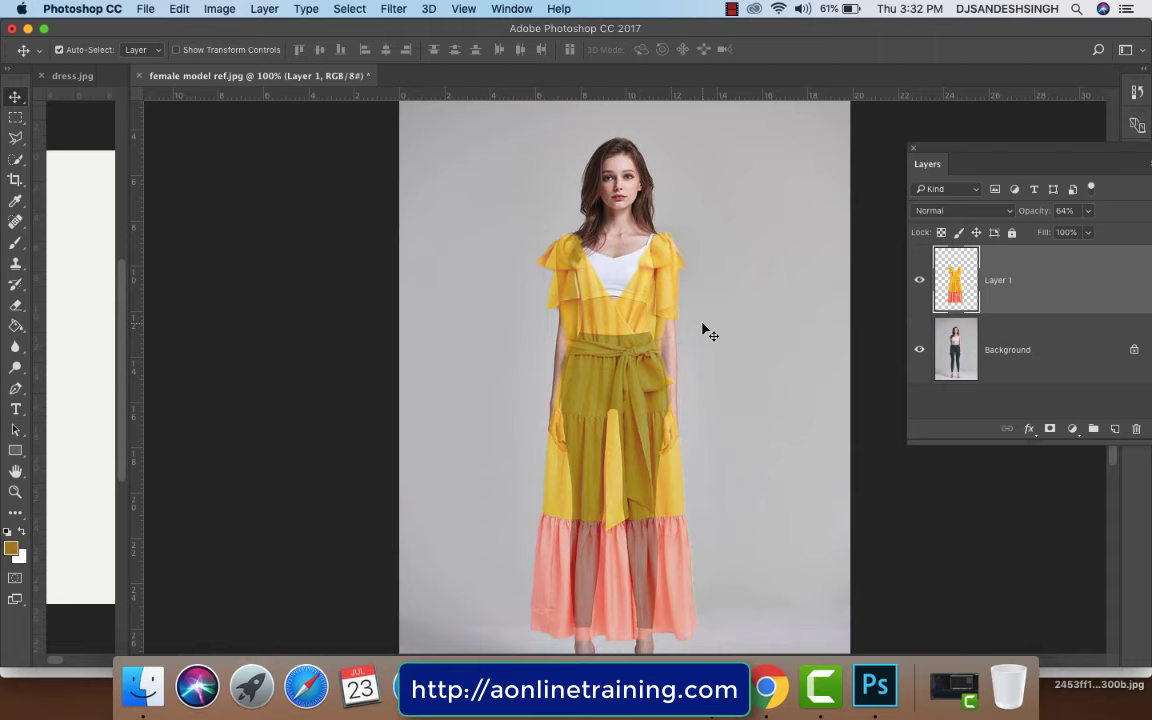
Step: Choose the Brush tool and set the foreground color to a deep golden yellow based on a sample from the dress bodice
key("super+equal")
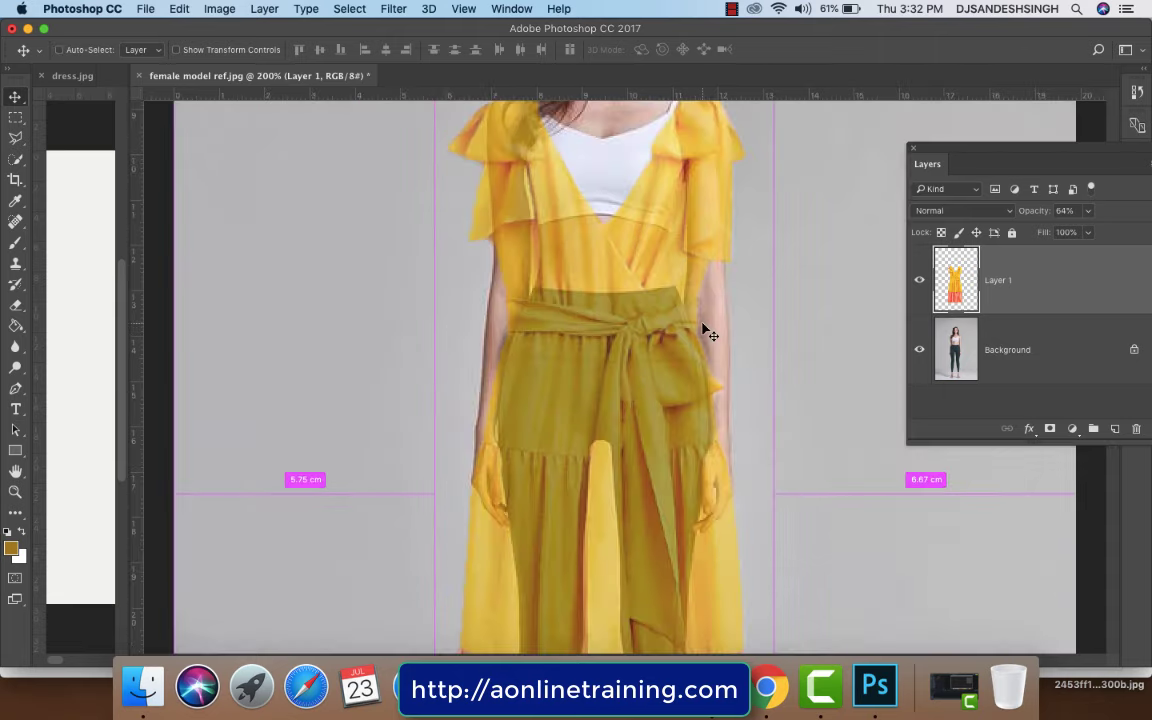
scroll(701, 324, "up", 5)
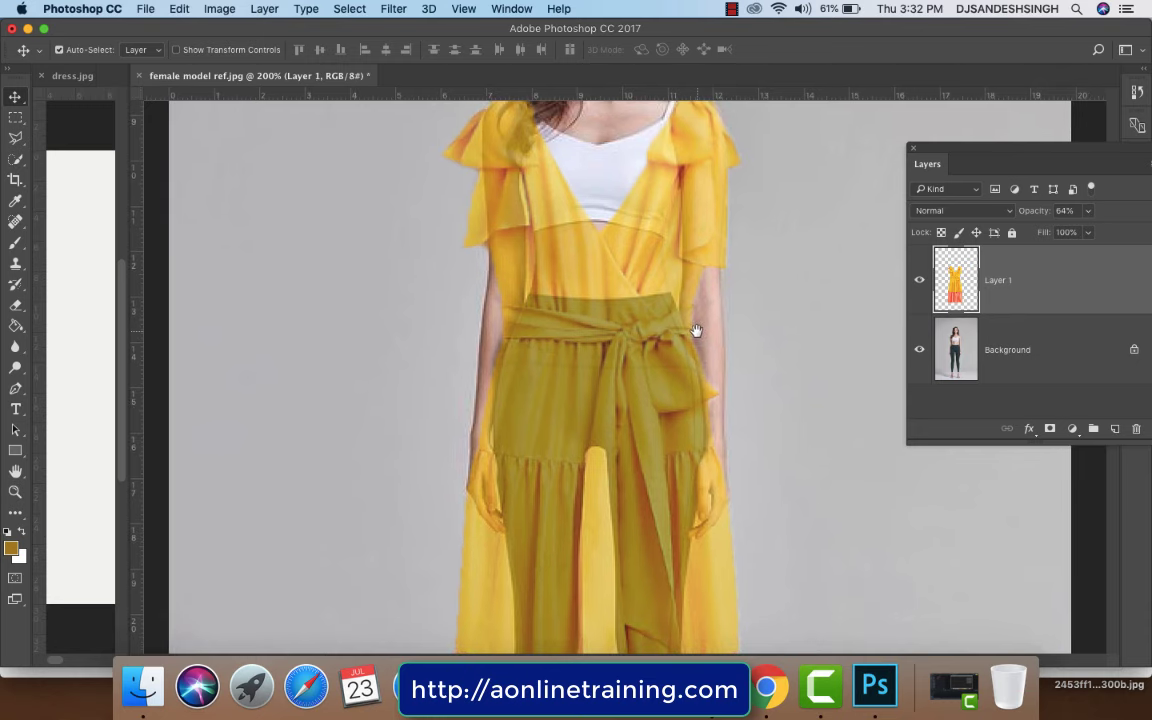
left_click_drag(653, 340, 658, 334)
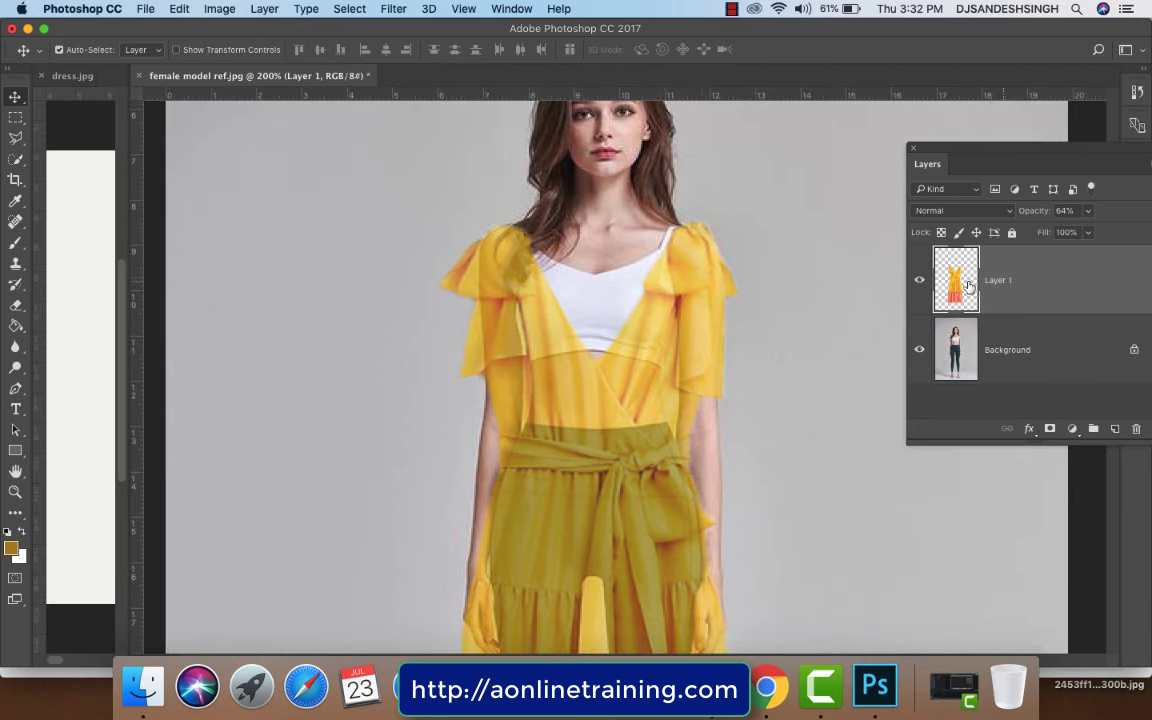
left_click(13, 247)
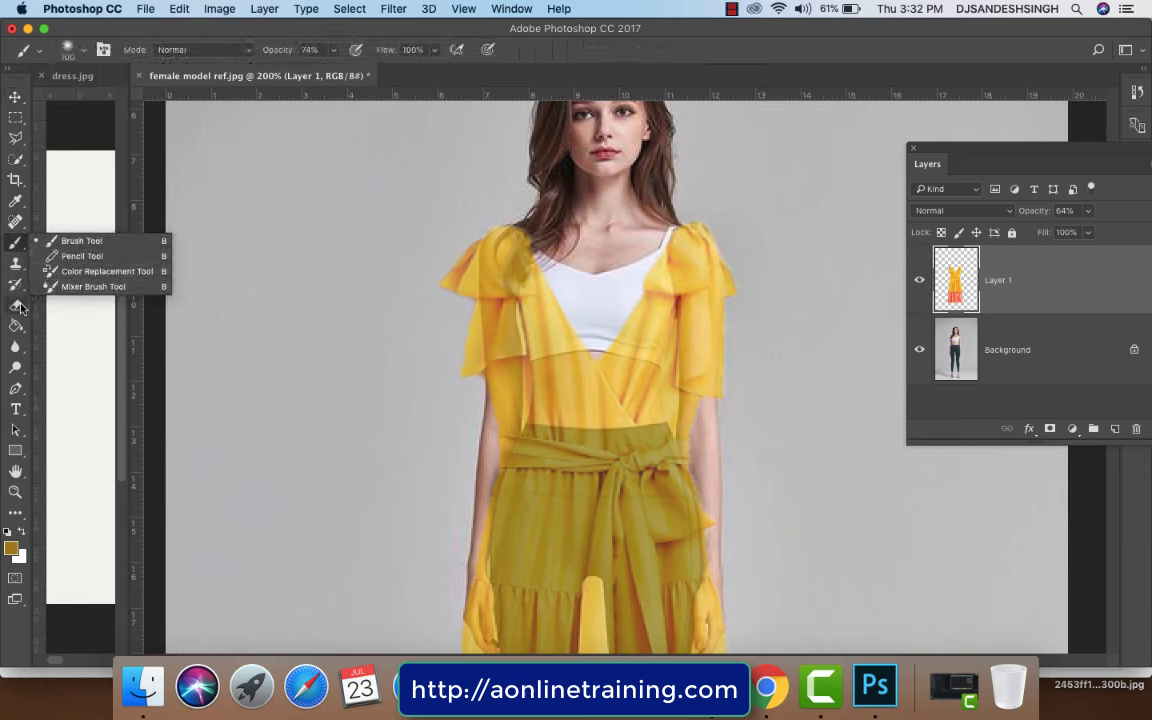
left_click(108, 244)
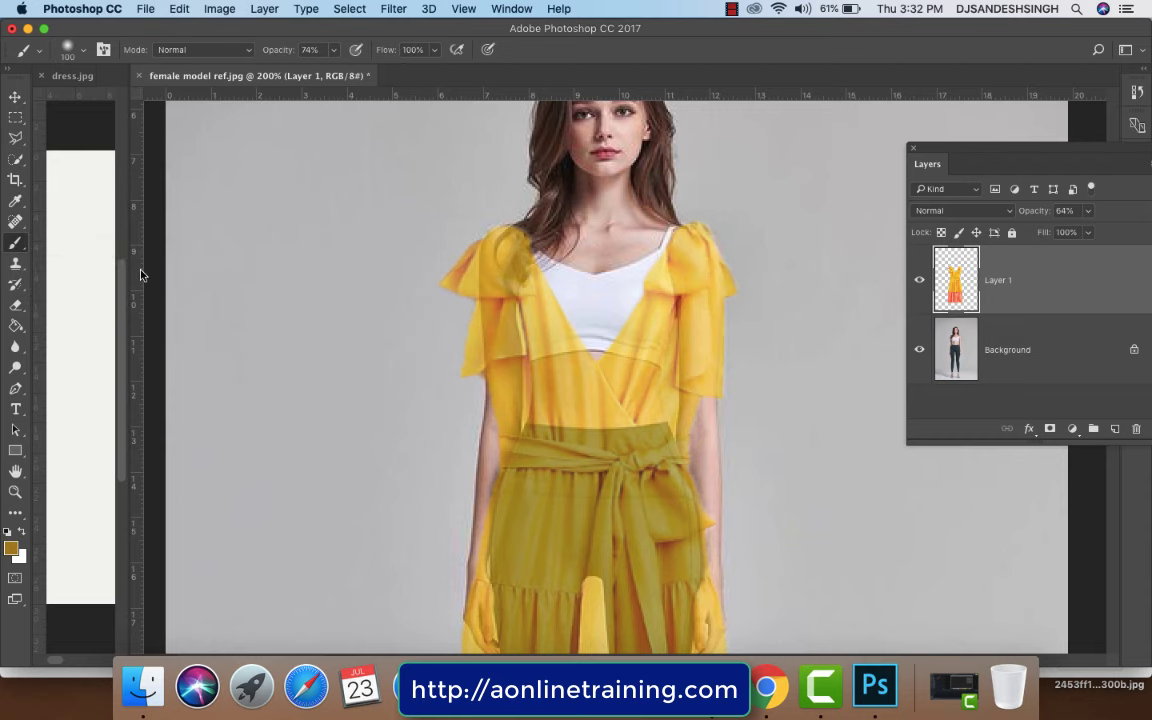
left_click(12, 549)
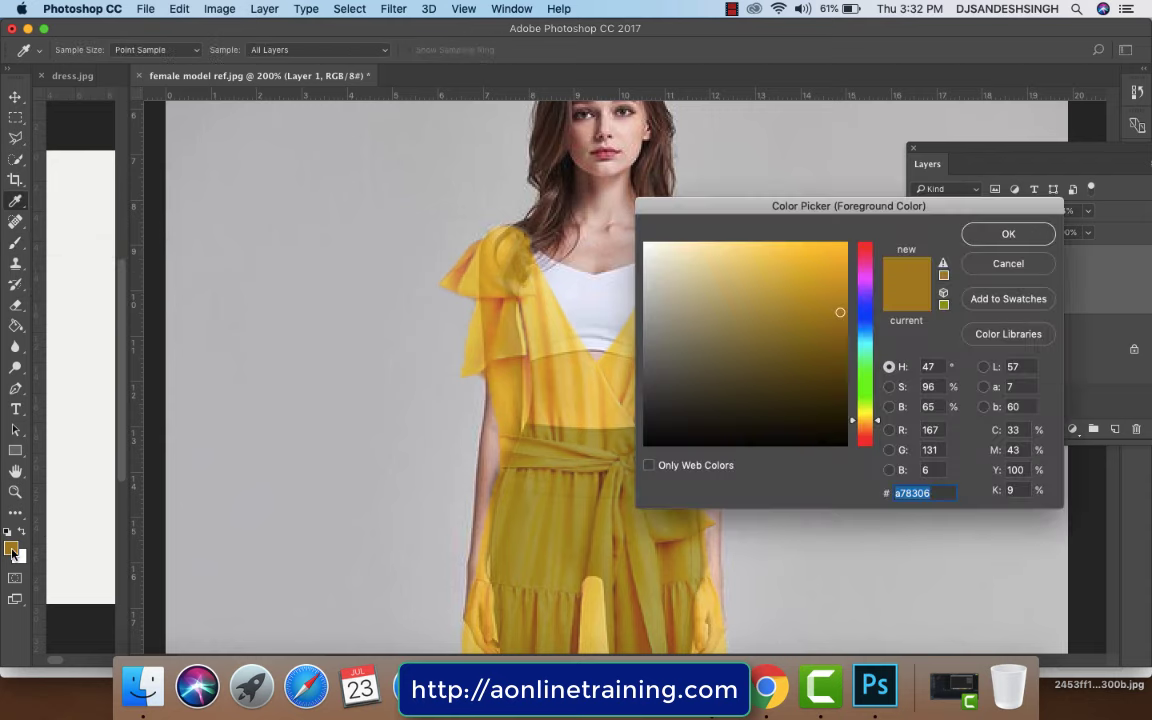
left_click(536, 376)
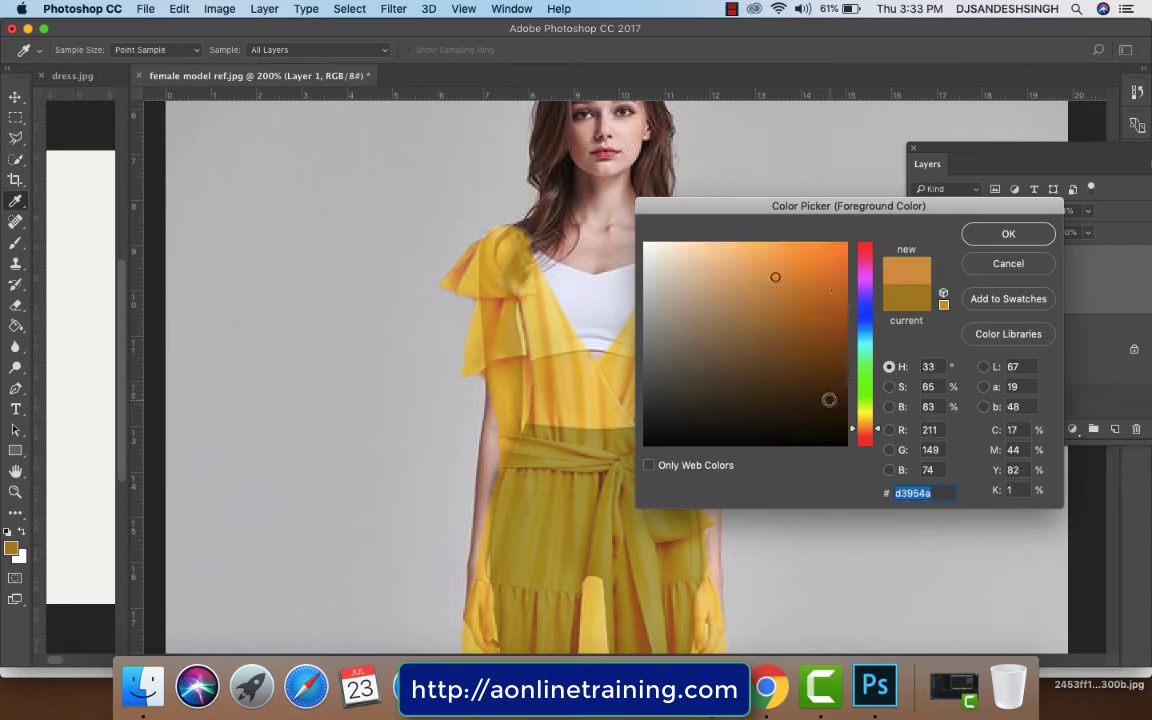
left_click(575, 370)
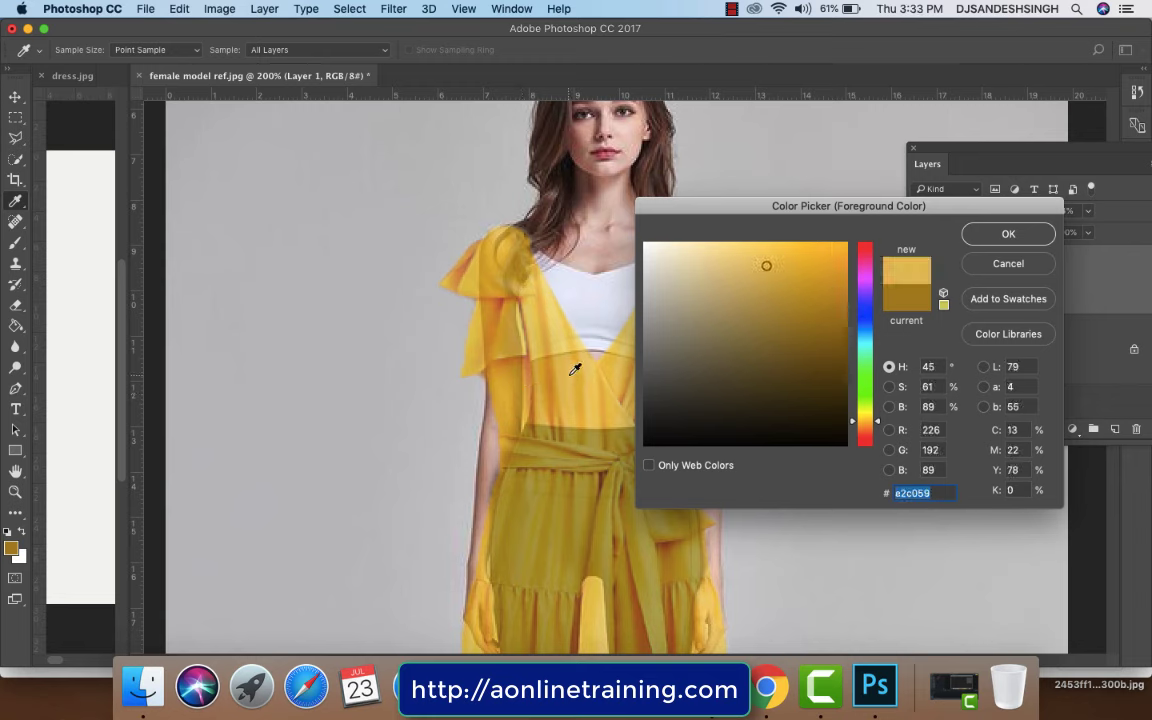
left_click(840, 292)
left_click(1008, 234)
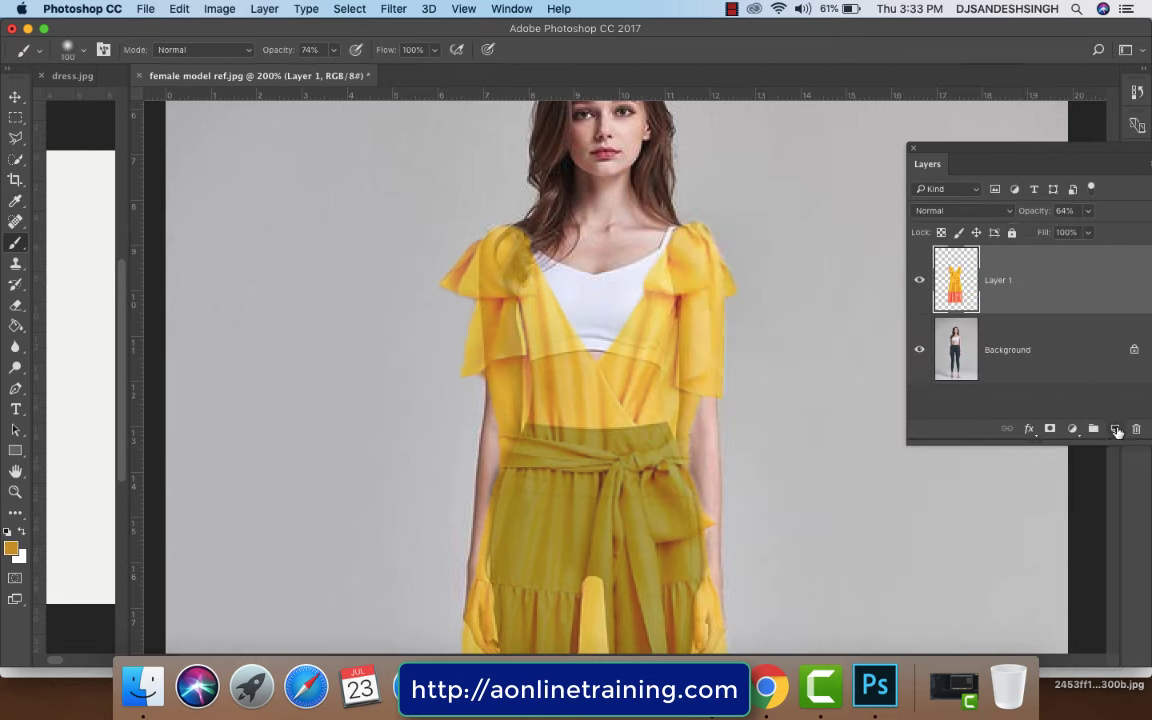
Step: Create a new layer above the dress layer and reduce the brush size to 20
left_click(1115, 430)
scroll(634, 422, "down", 5)
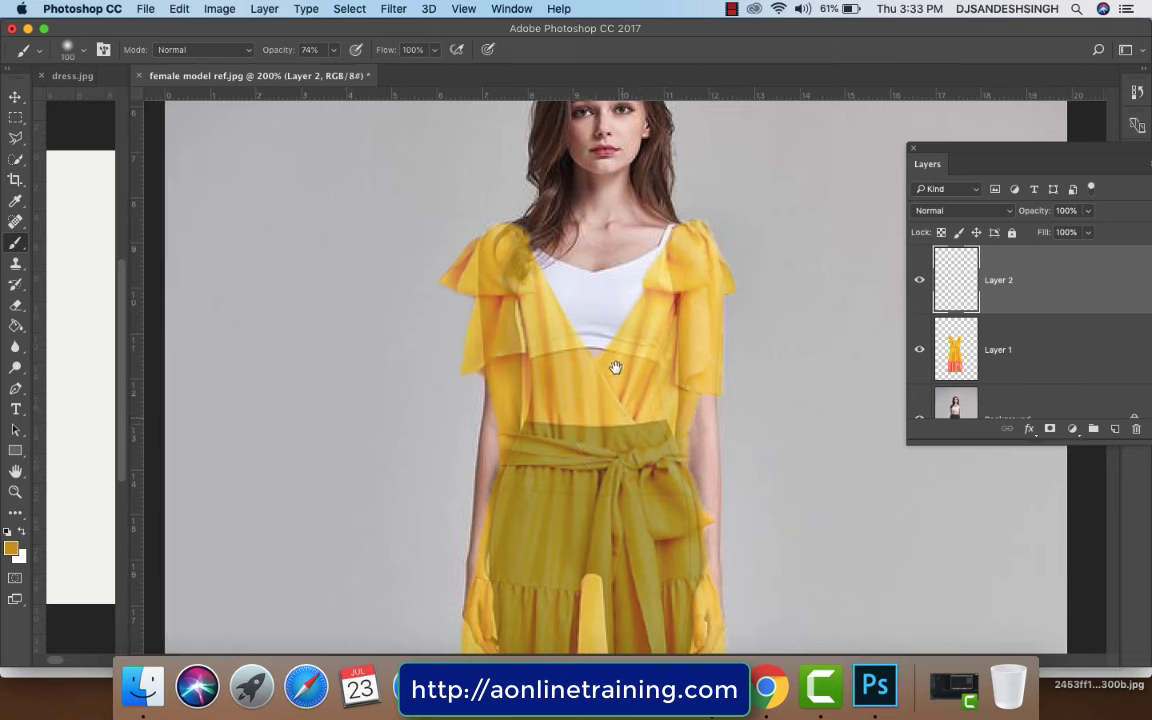
key("bracketleft")
key("bracketleft")
key("bracketleft")
key("bracketleft")
key("bracketleft")
key("bracketleft")
key("bracketleft")
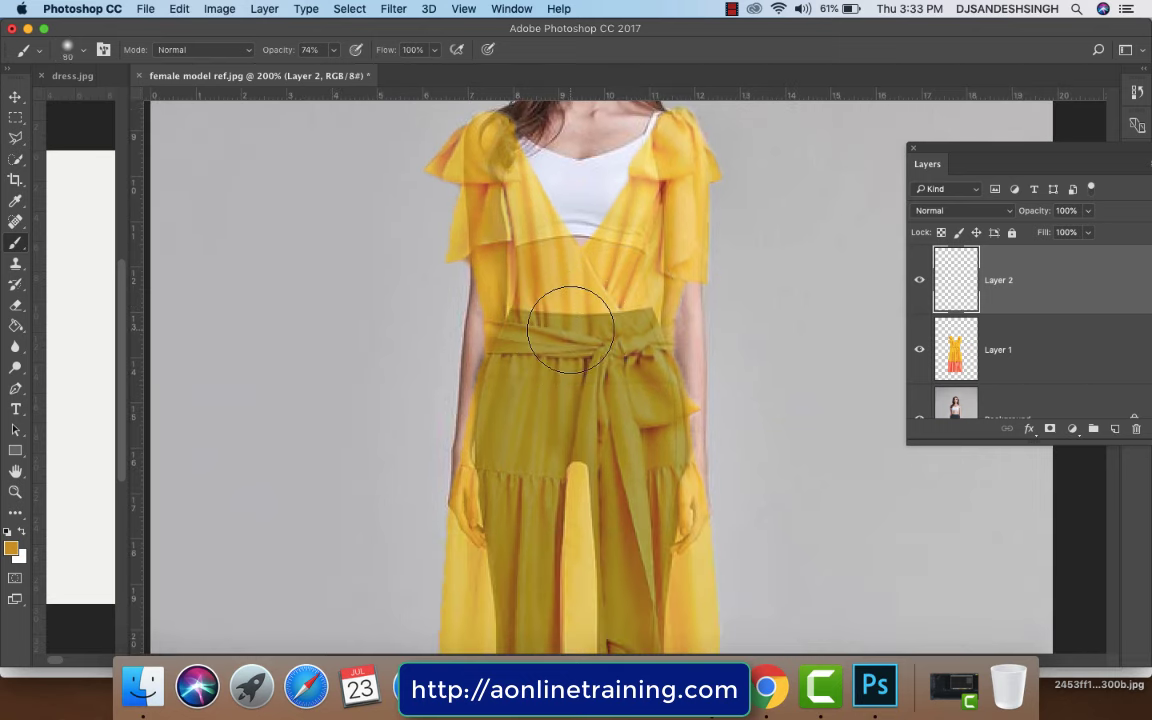
key("bracketleft")
key("bracketleft")
key("bracketleft")
key("bracketright")
Step: Lower the brush opacity to 61% and paint golden shading along the sides of the bodice and skirt on the new layer
left_click(334, 56)
left_click_drag(336, 69, 323, 69)
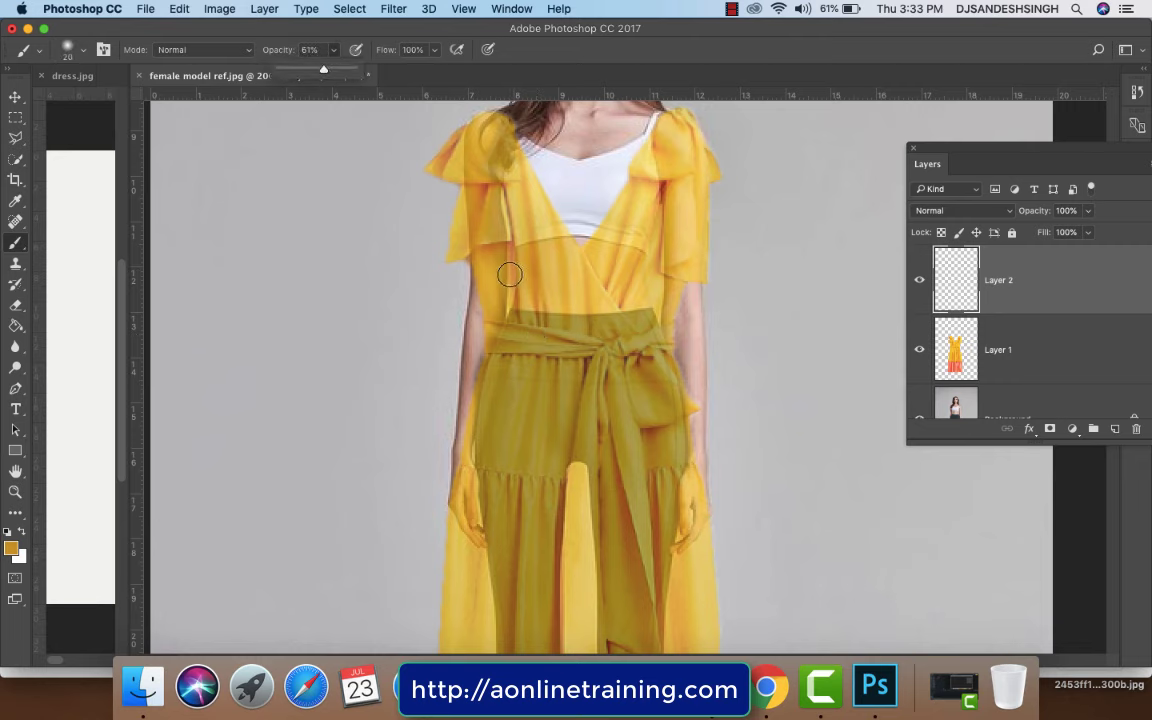
left_click(518, 303)
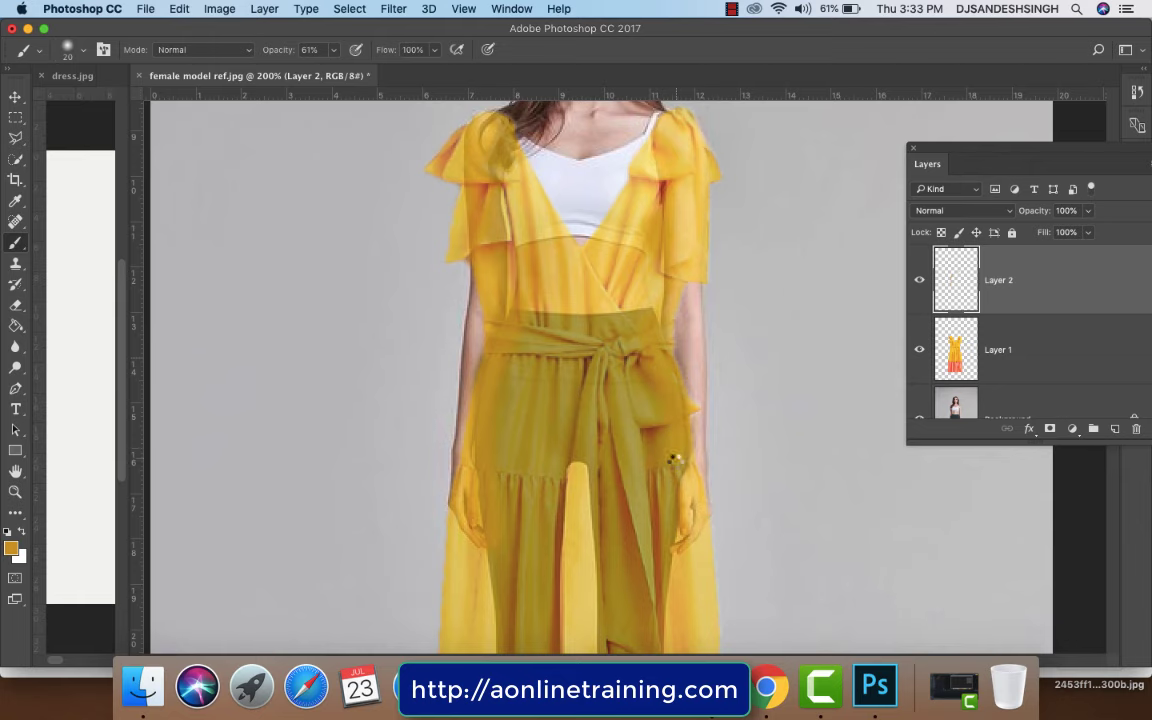
left_click_drag(655, 398, 645, 176)
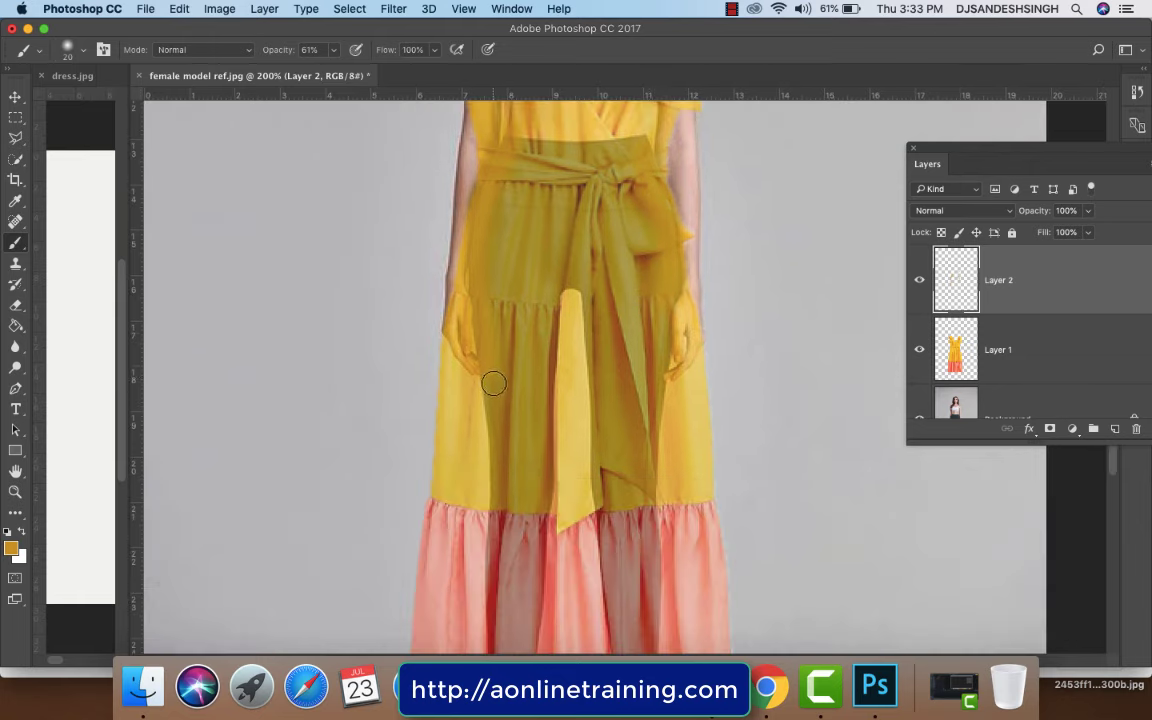
left_click_drag(651, 400, 642, 504)
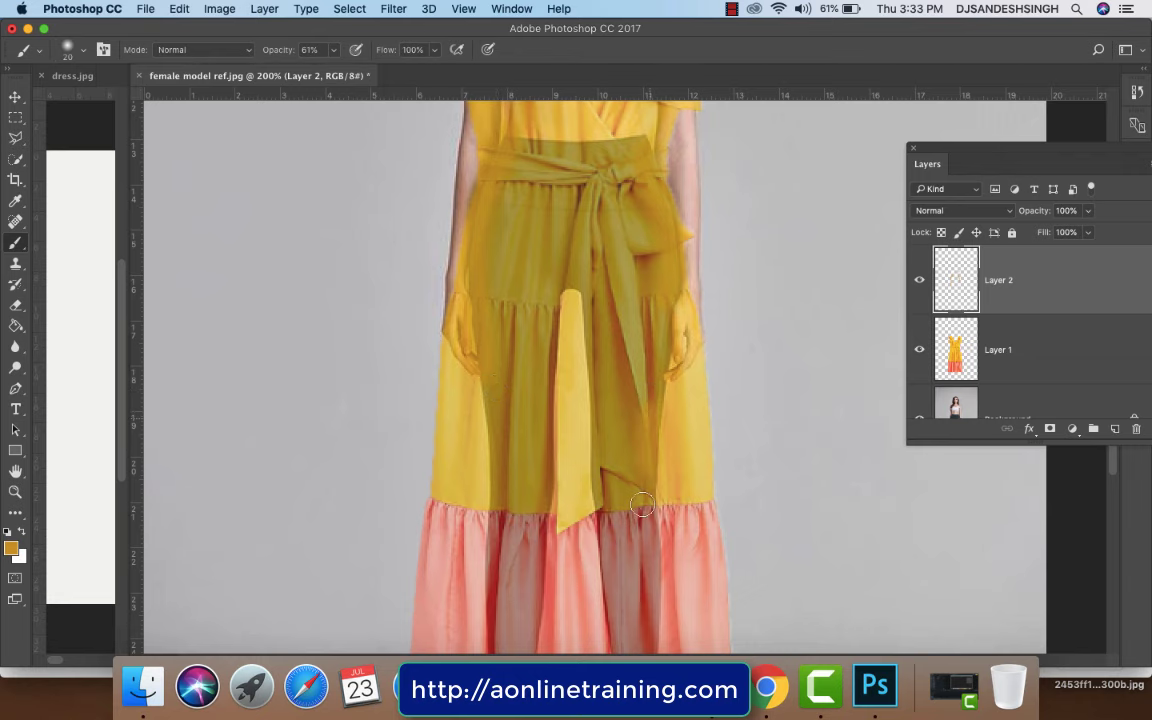
scroll(650, 270, "up", 5)
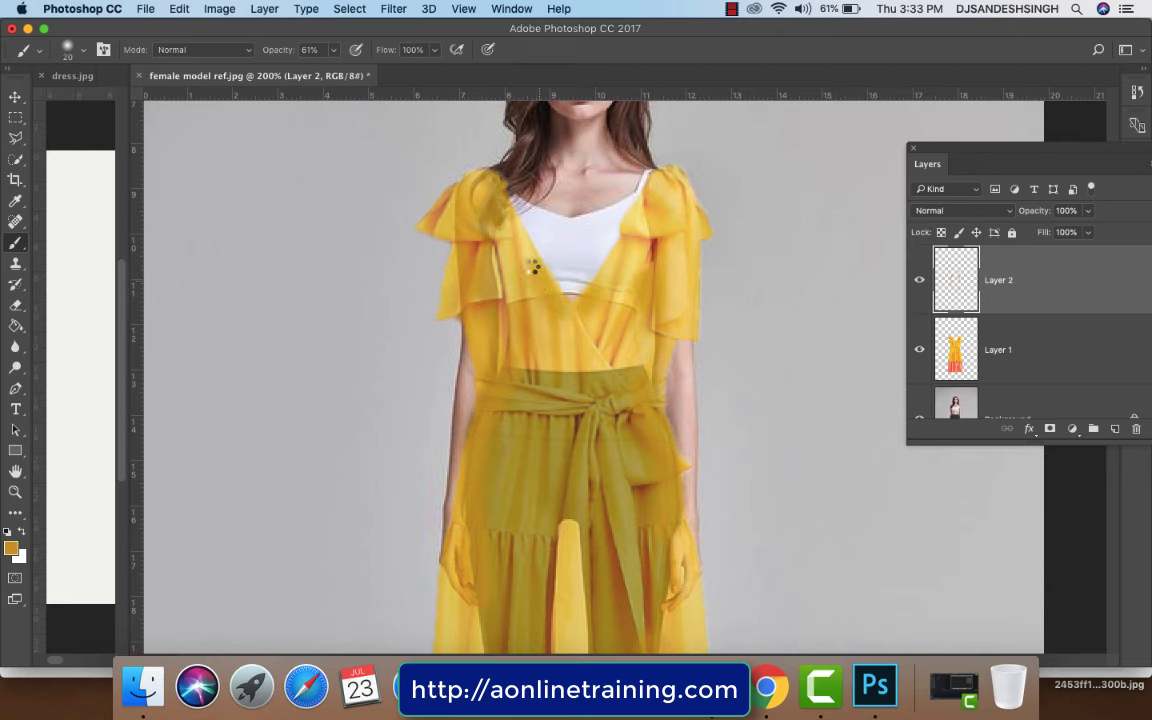
Step: Select the dress layer and choose the Eraser tool with a soft round brush tip
left_click(1028, 346)
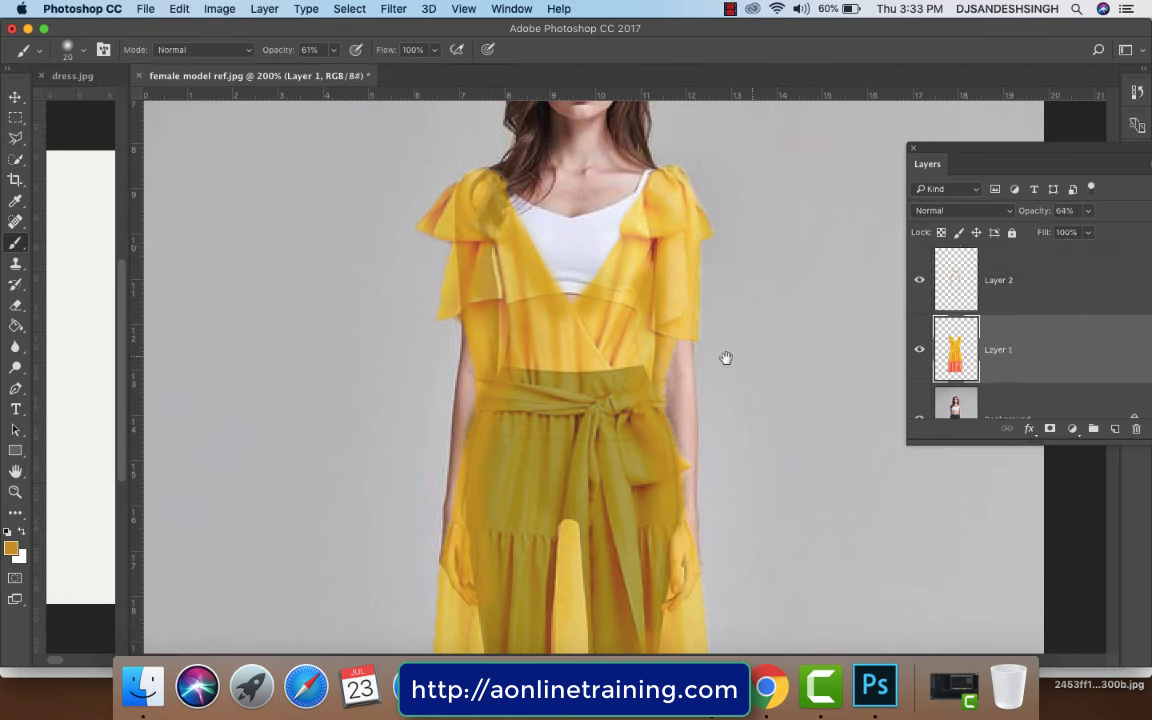
left_click_drag(600, 360, 583, 277)
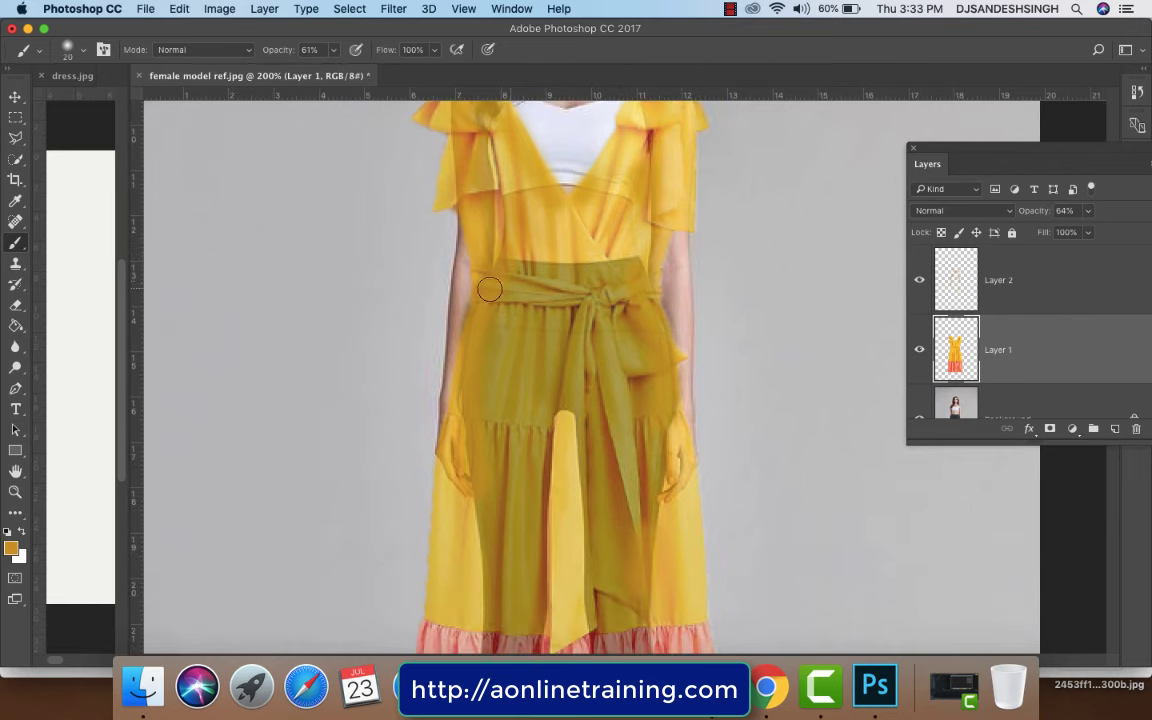
left_click(14, 306)
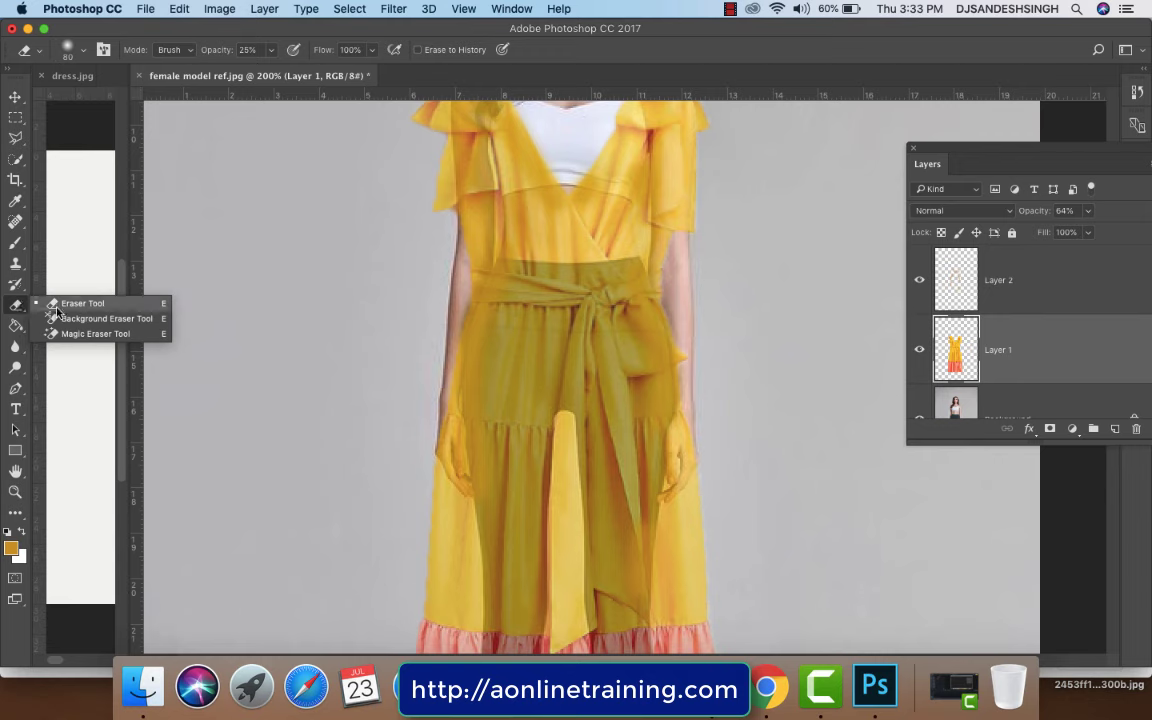
left_click(92, 305)
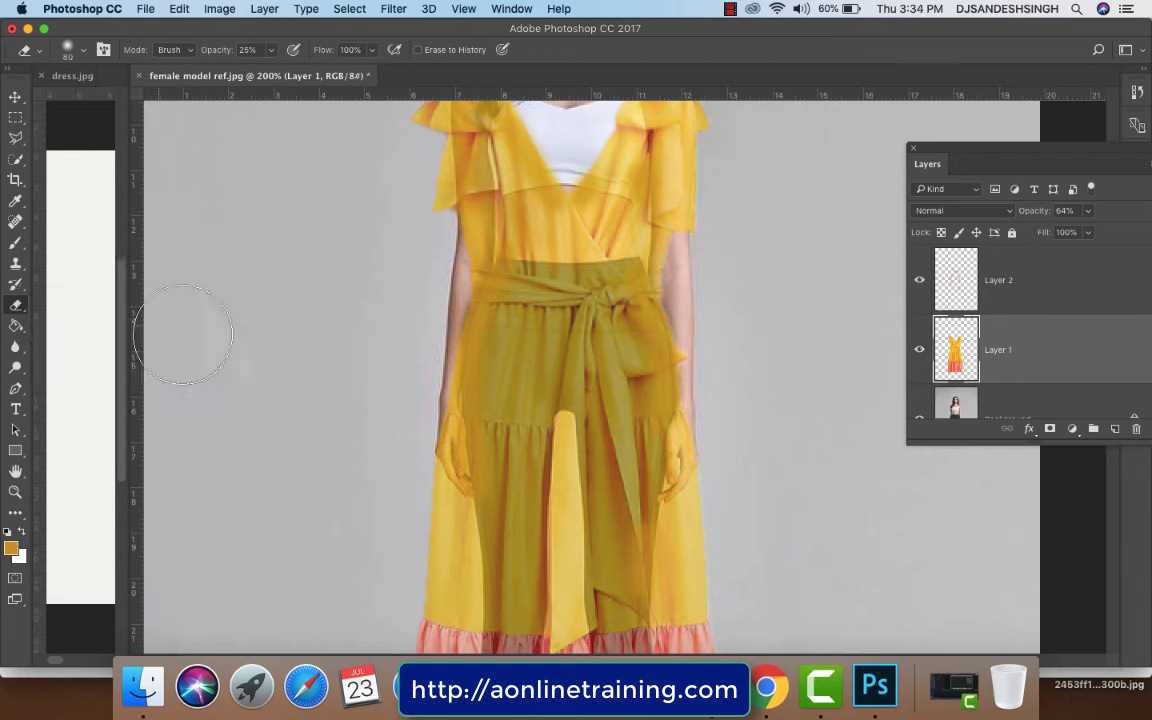
left_click(80, 53)
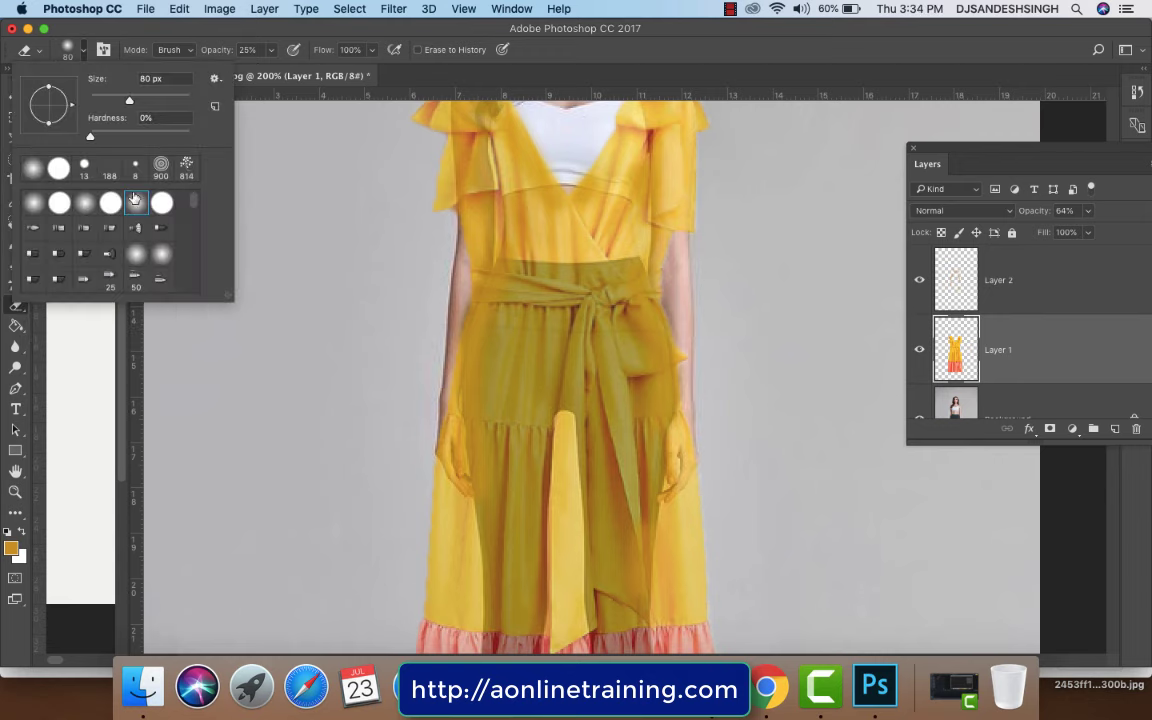
left_click(138, 207)
left_click(550, 54)
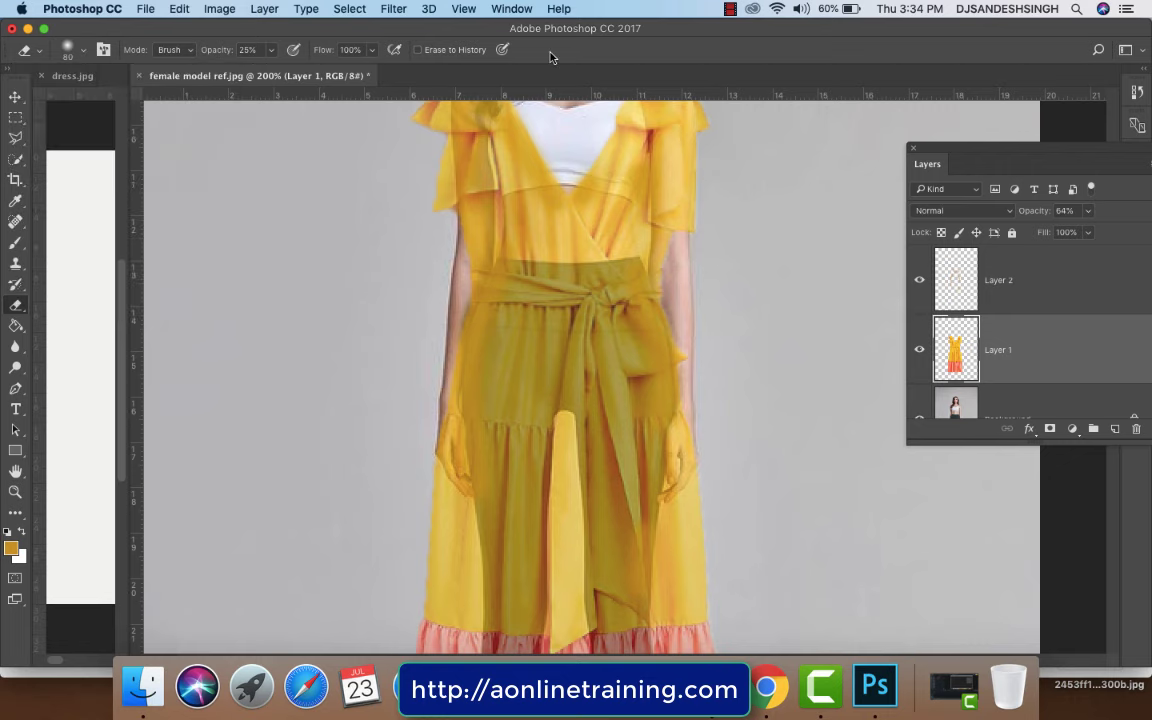
Step: Reduce the eraser size to 10 and raise its opacity to 100%
key("bracketleft")
key("bracketleft")
key("bracketleft")
key("bracketleft")
key("bracketleft")
key("bracketleft")
key("bracketleft")
key("bracketleft")
key("bracketleft")
key("bracketleft")
key("bracketleft")
left_click_drag(270, 49, 404, 83)
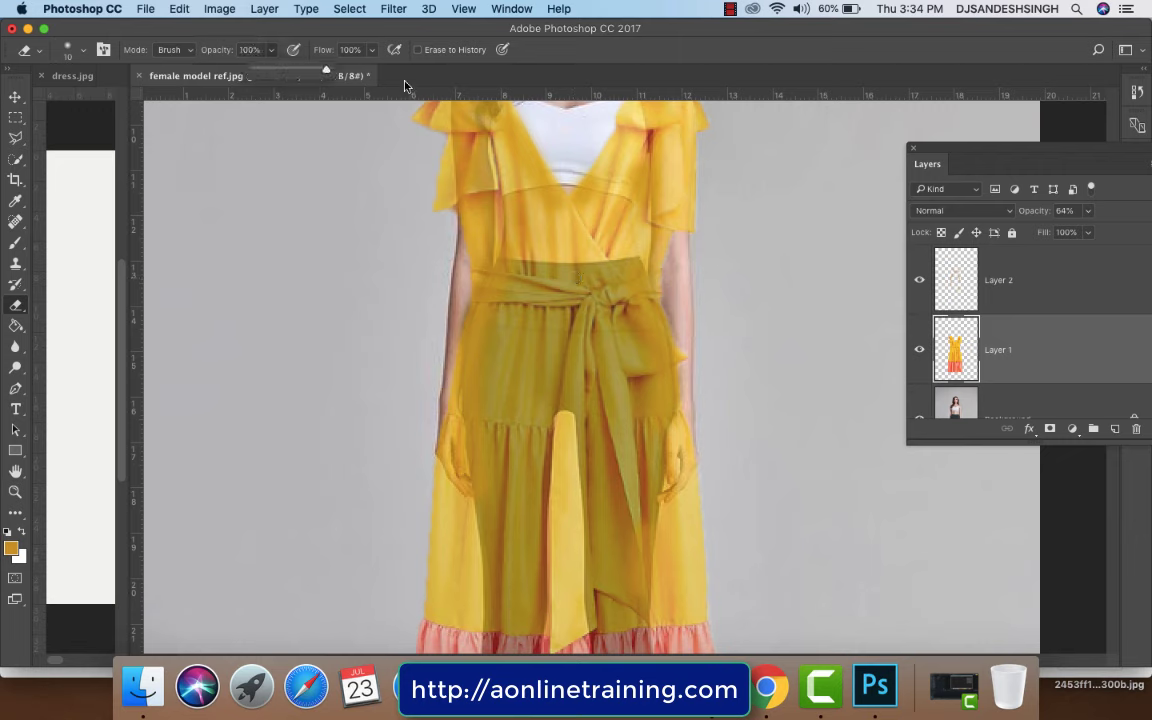
Step: Erase the parts of the dress covering both of the model's hands, reducing the eraser size to 5 for the fingers
left_click_drag(620, 362, 617, 298)
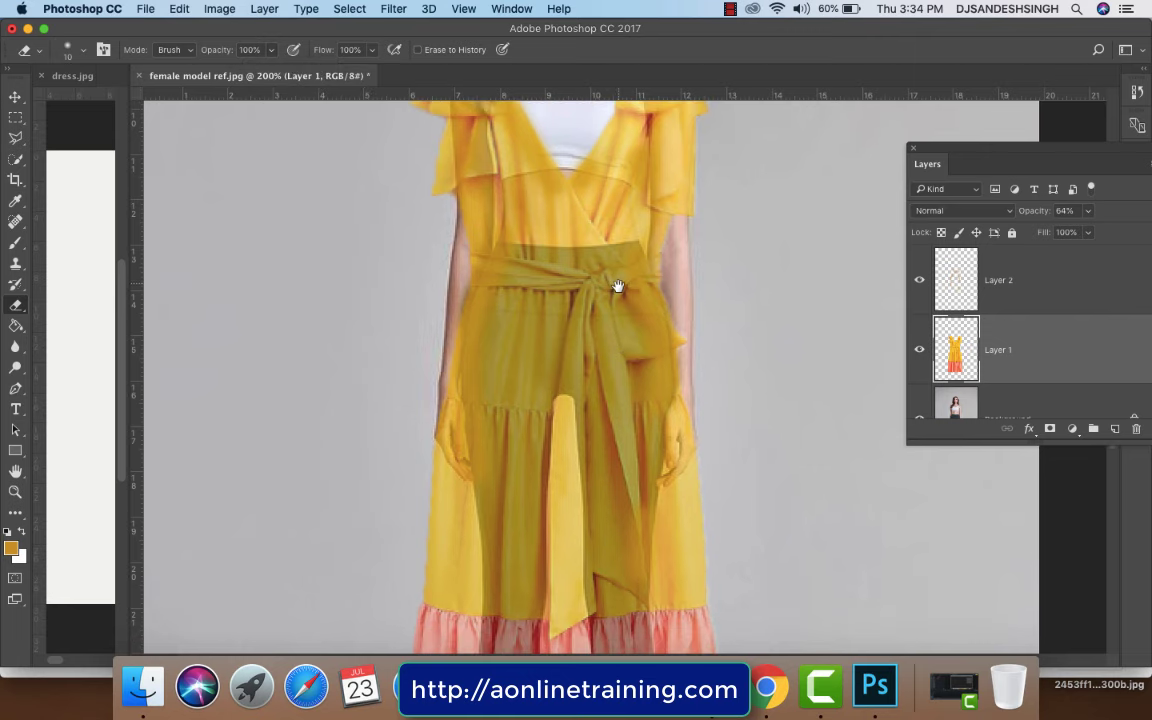
left_click_drag(620, 368, 610, 272)
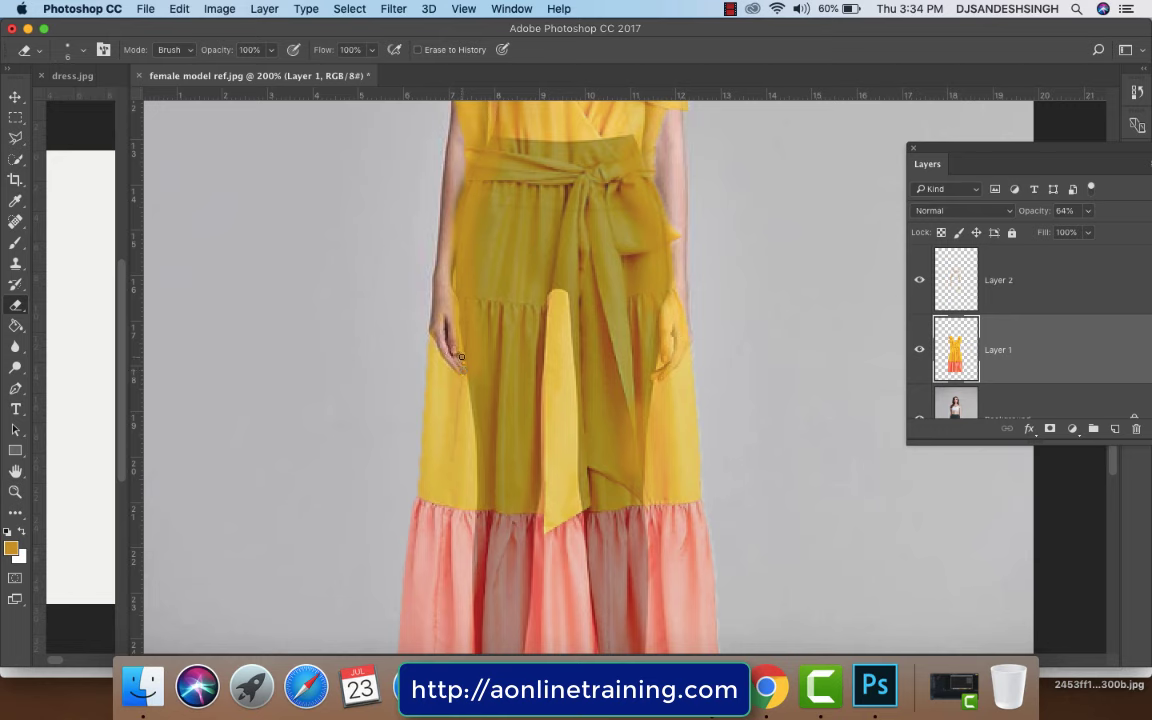
key("bracketleft")
left_click_drag(454, 319, 454, 309)
key("space")
left_click_drag(570, 274, 518, 373)
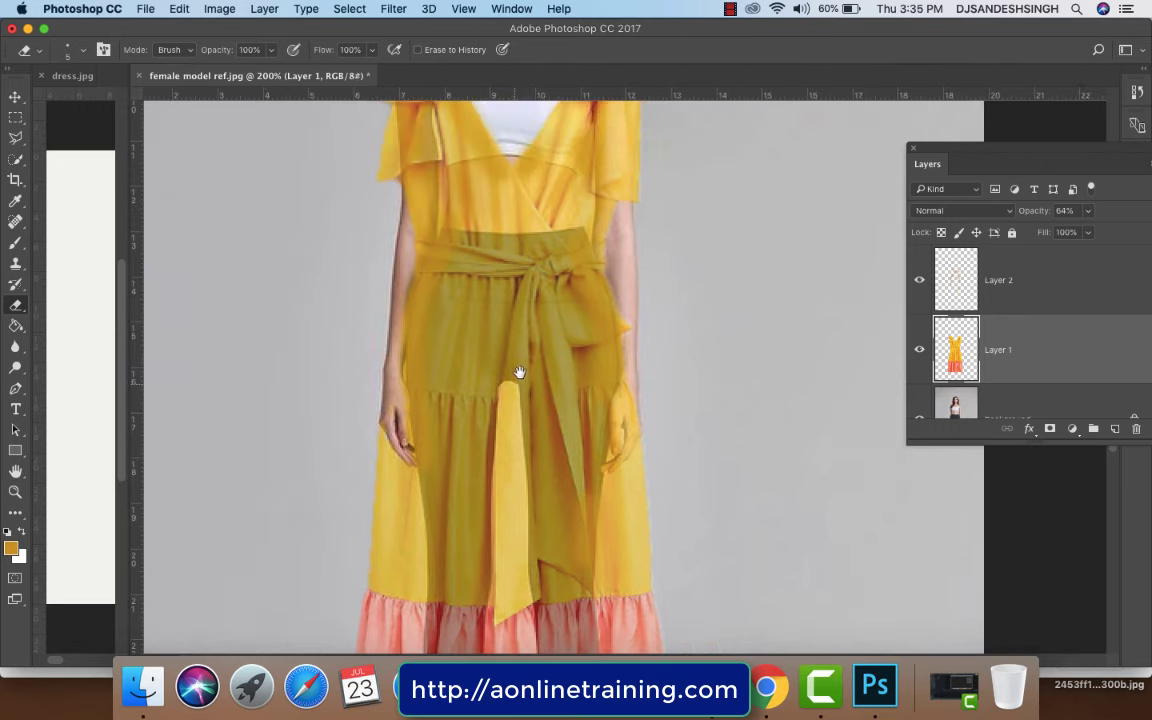
left_click_drag(524, 320, 492, 313)
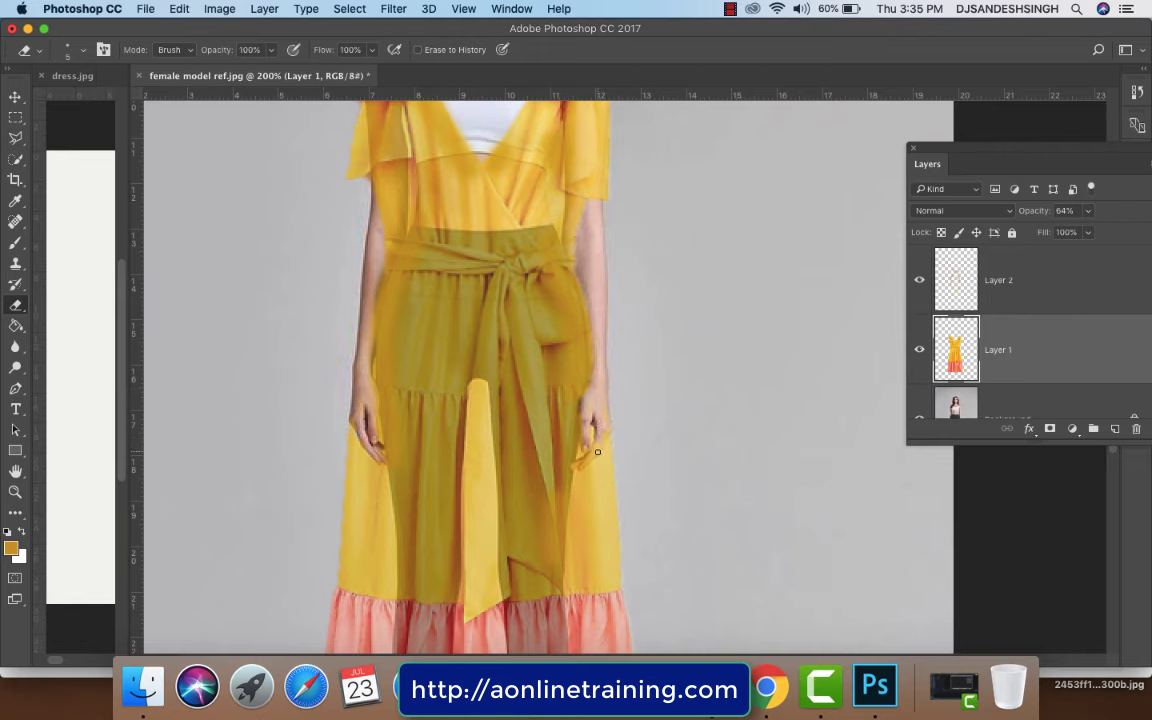
Step: Erase the dress over the strands of hair falling on the model's shoulder
scroll(595, 453, "up", 5)
scroll(595, 453, "left", 2)
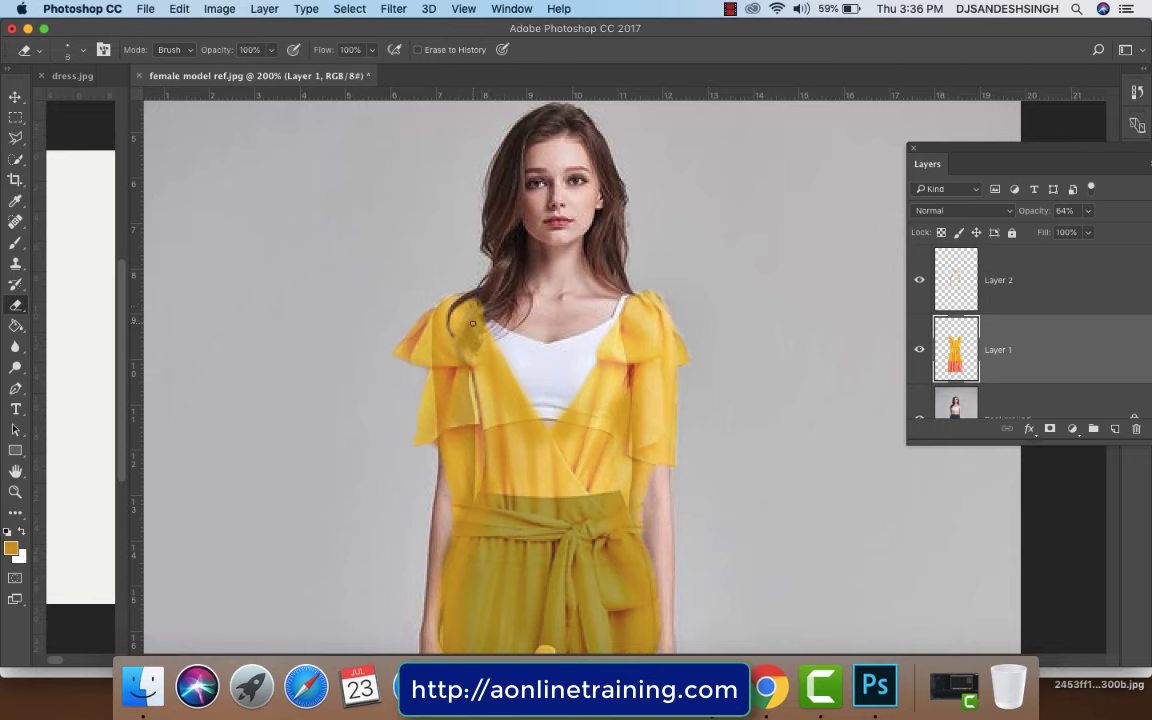
left_click_drag(466, 331, 466, 343)
mouse_move(480, 324)
left_mouse_down()
mouse_move(472, 343)
mouse_move(494, 314)
left_mouse_up()
Step: Set the dress layer's opacity to 100% and view the whole figure
right_click(522, 311)
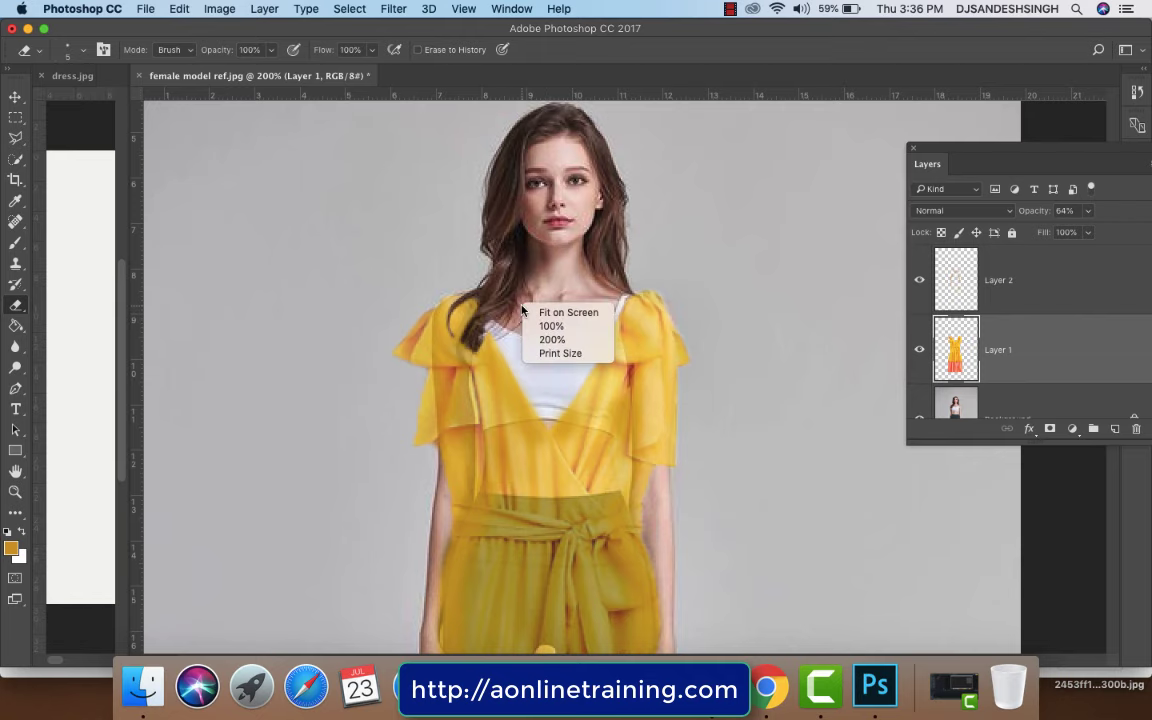
left_click(548, 326)
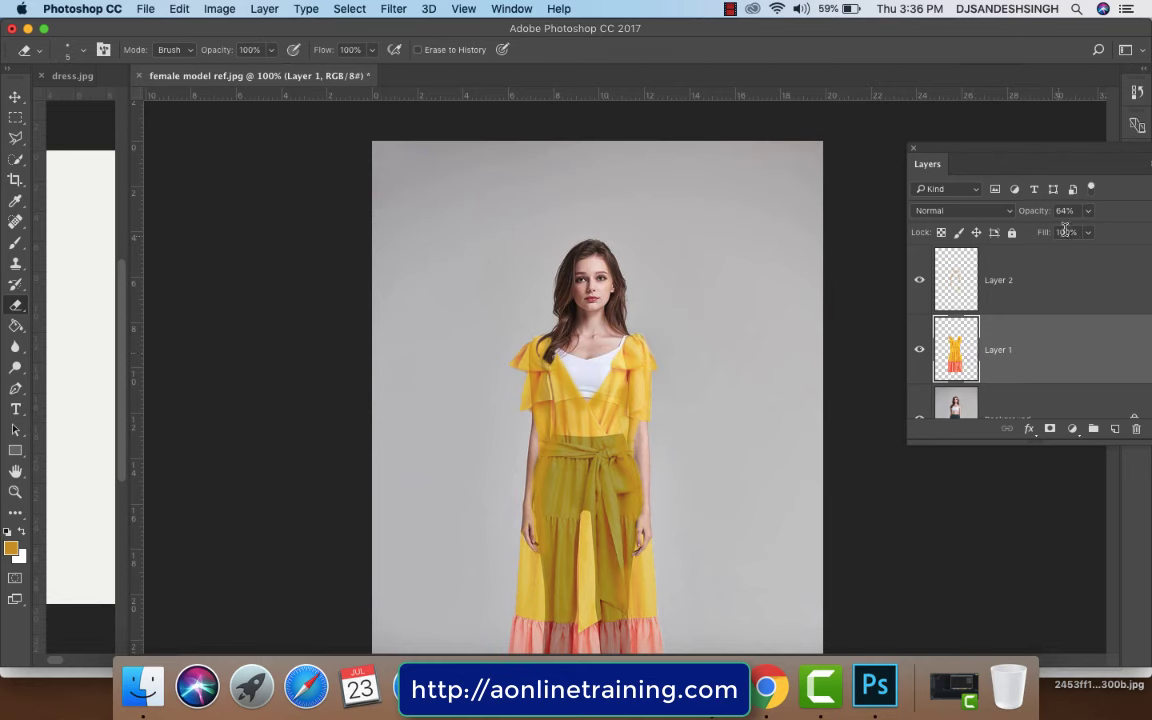
left_click_drag(1088, 210, 1132, 255)
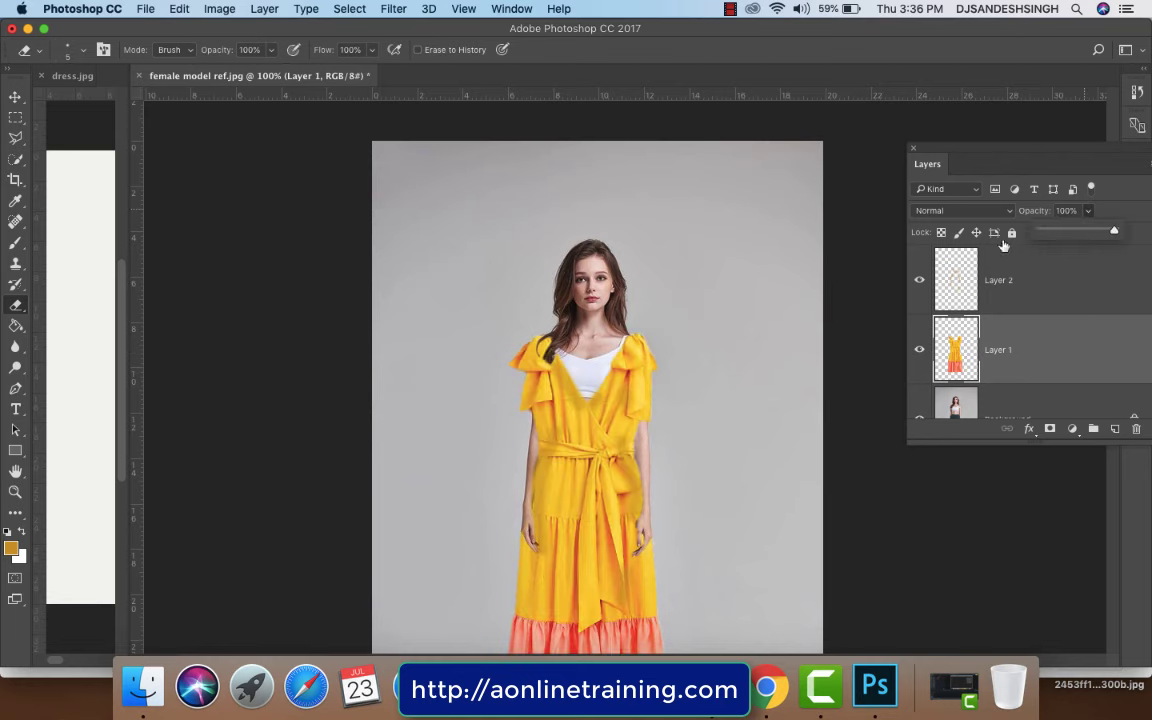
left_click(1012, 273)
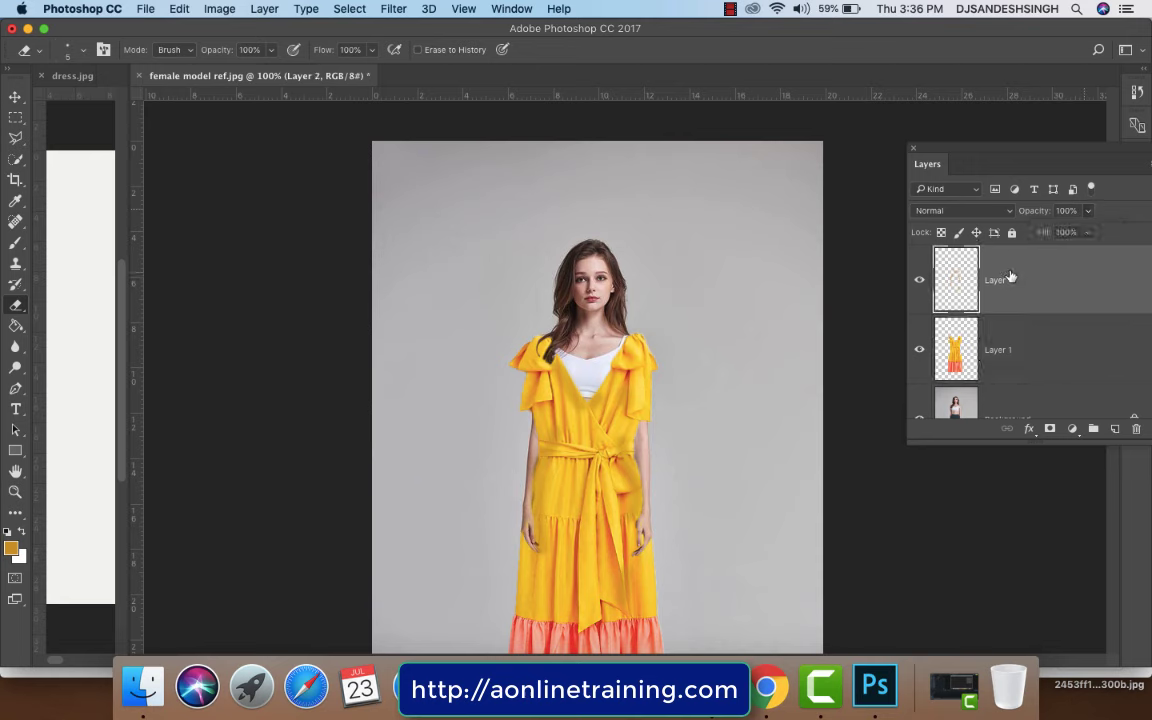
left_click(957, 371)
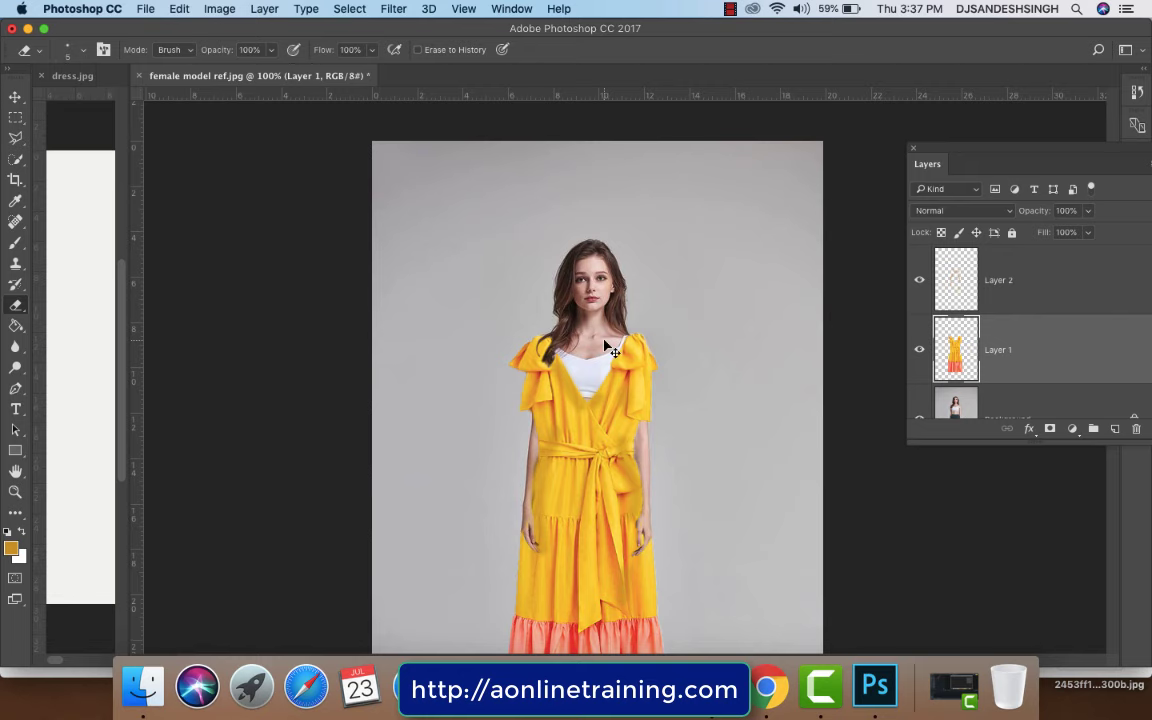
key("super+minus")
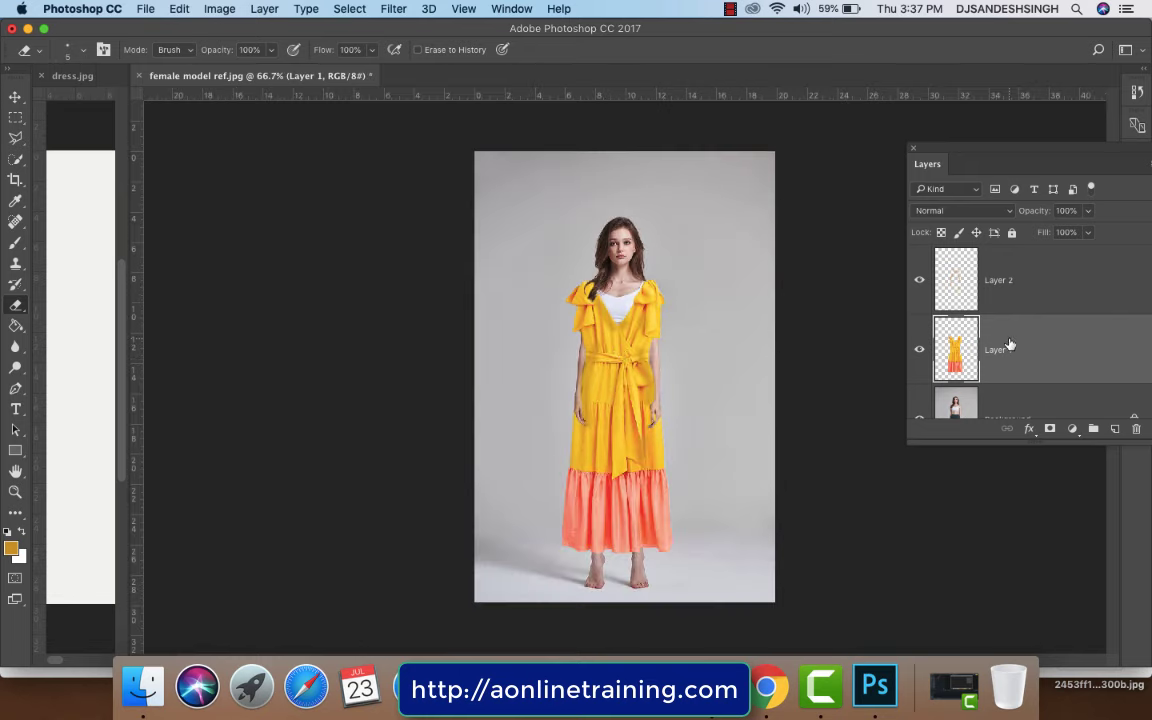
Step: Set the shading layer's blend mode to Multiply and lower its opacity slightly
left_click(1010, 281)
left_click(955, 210)
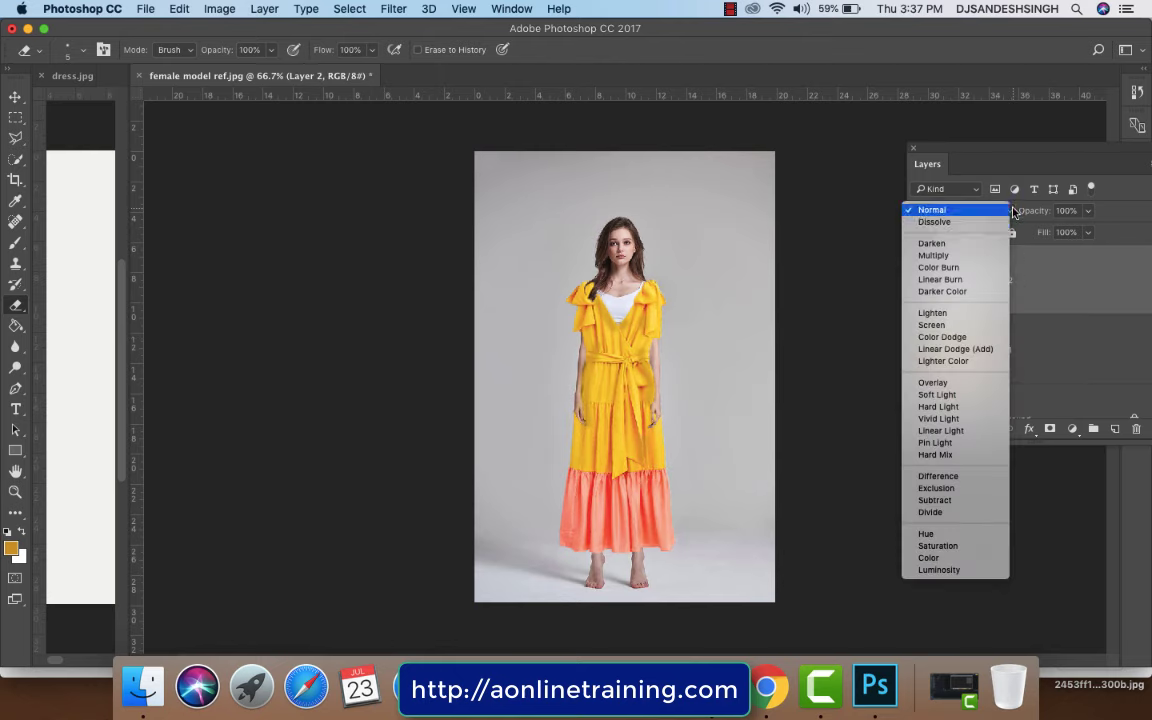
left_click(983, 256)
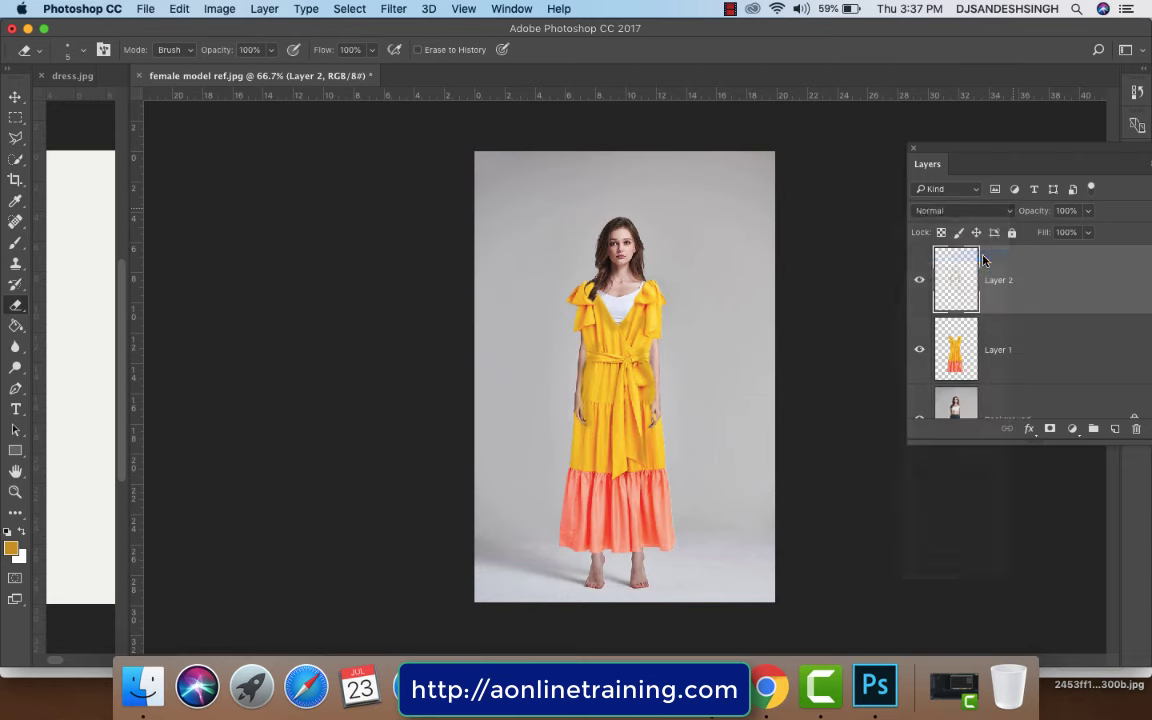
left_click(1089, 211)
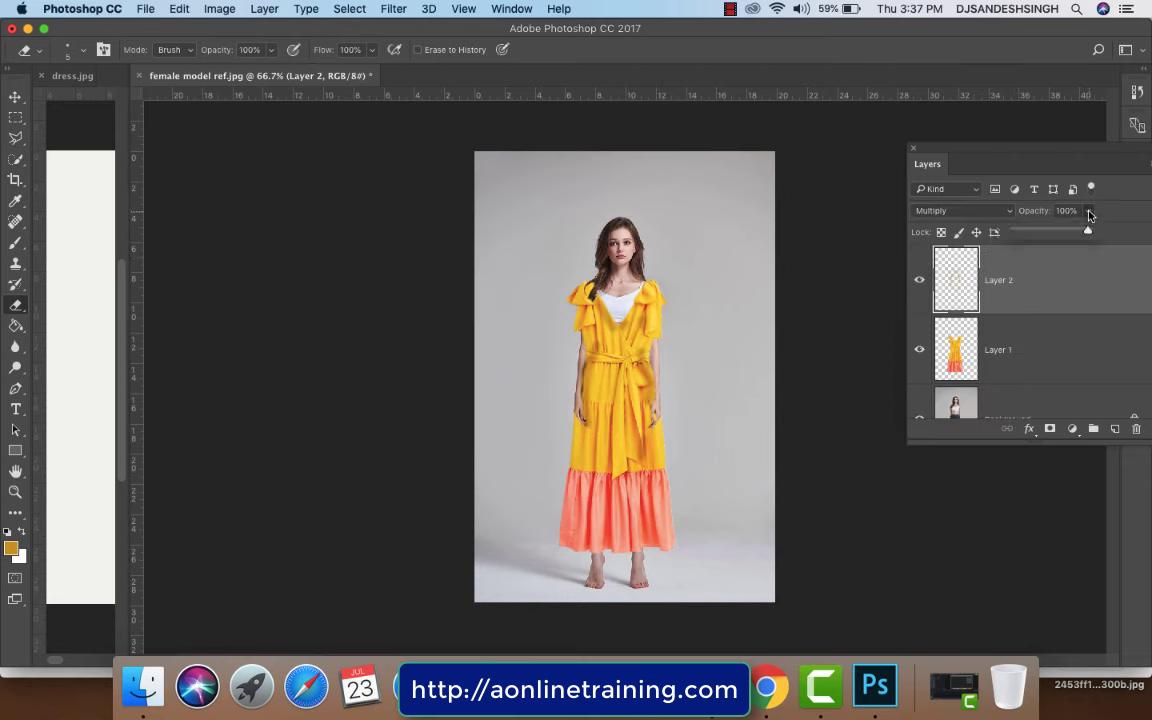
left_click_drag(1088, 234, 1070, 237)
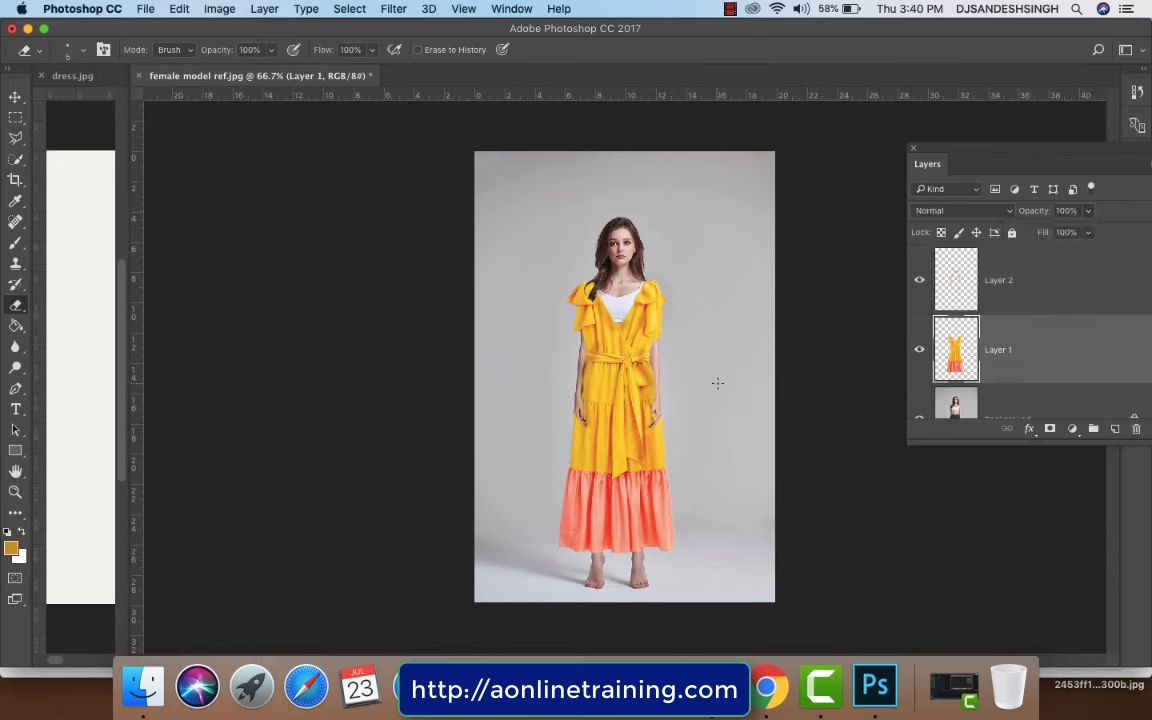
Step: Lower the dress layer's opacity to 45% and erase the excess dress edge over the upper arm below the sleeve with a size 15 eraser
left_click(1088, 210)
left_click_drag(1087, 237, 1062, 237)
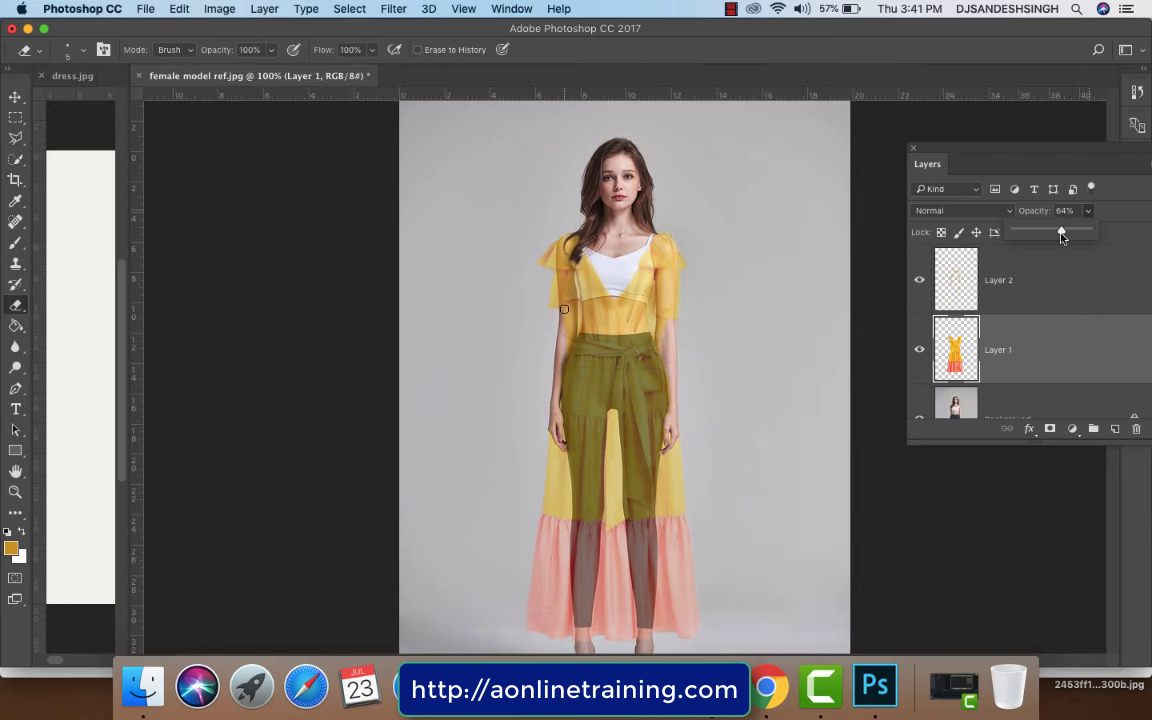
mouse_move(568, 315)
left_mouse_down()
mouse_move(570, 351)
mouse_move(570, 321)
left_mouse_up()
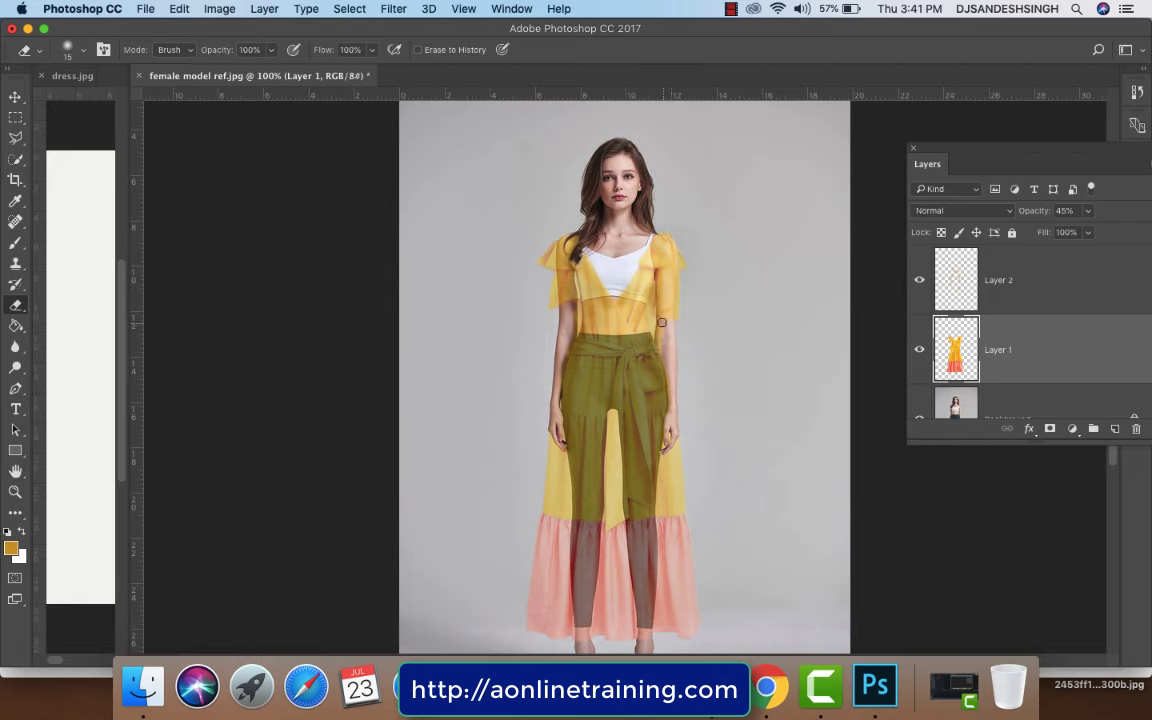
Step: Return the dress layer to 100% opacity and erase the remaining dress edges along both arms
left_click(1088, 211)
left_click_drag(1106, 236, 1150, 244)
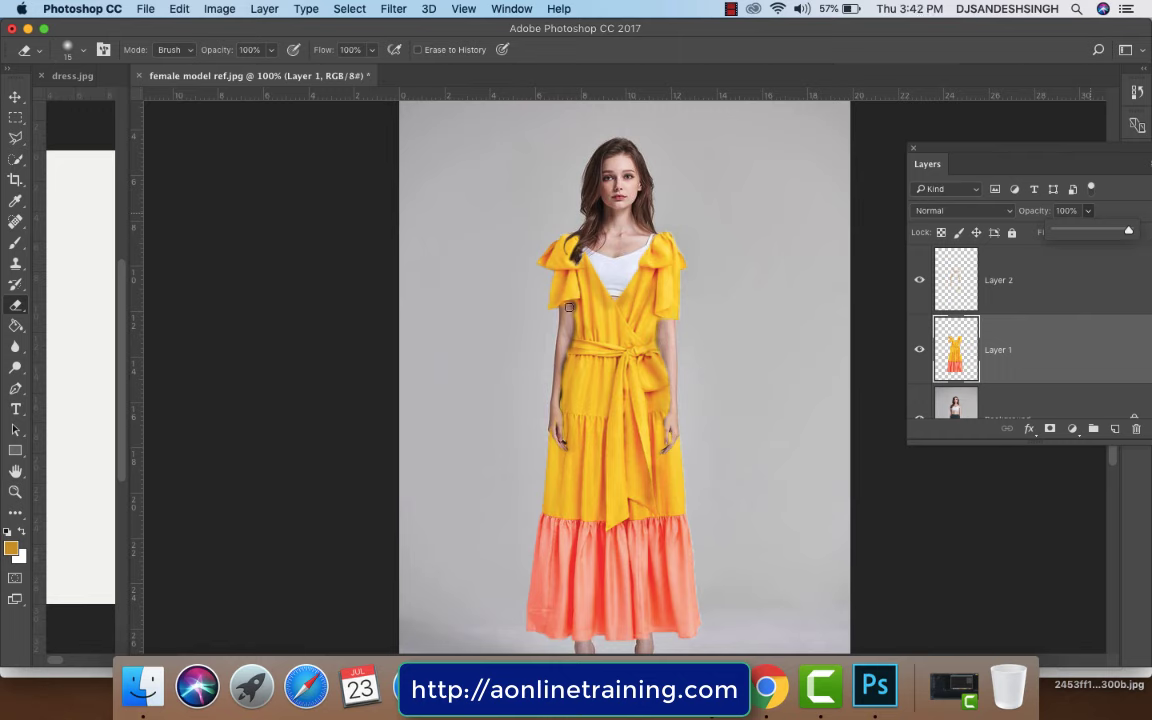
left_click(573, 306)
left_click_drag(573, 307, 566, 346)
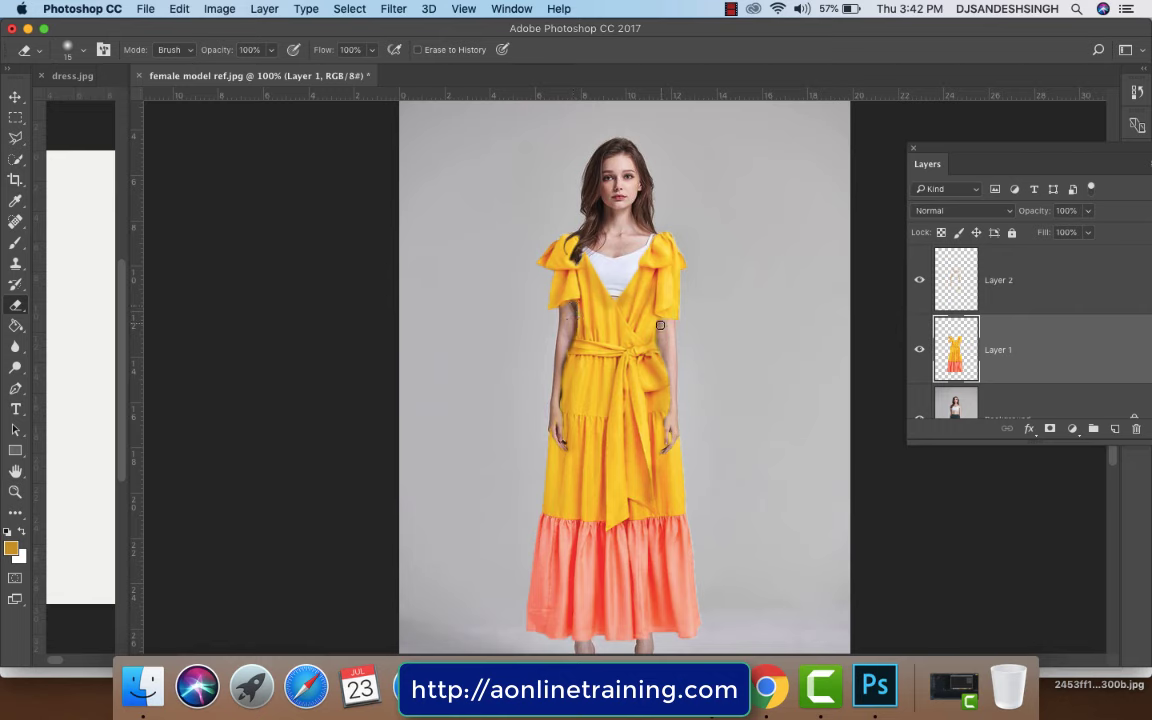
left_click_drag(660, 325, 670, 419)
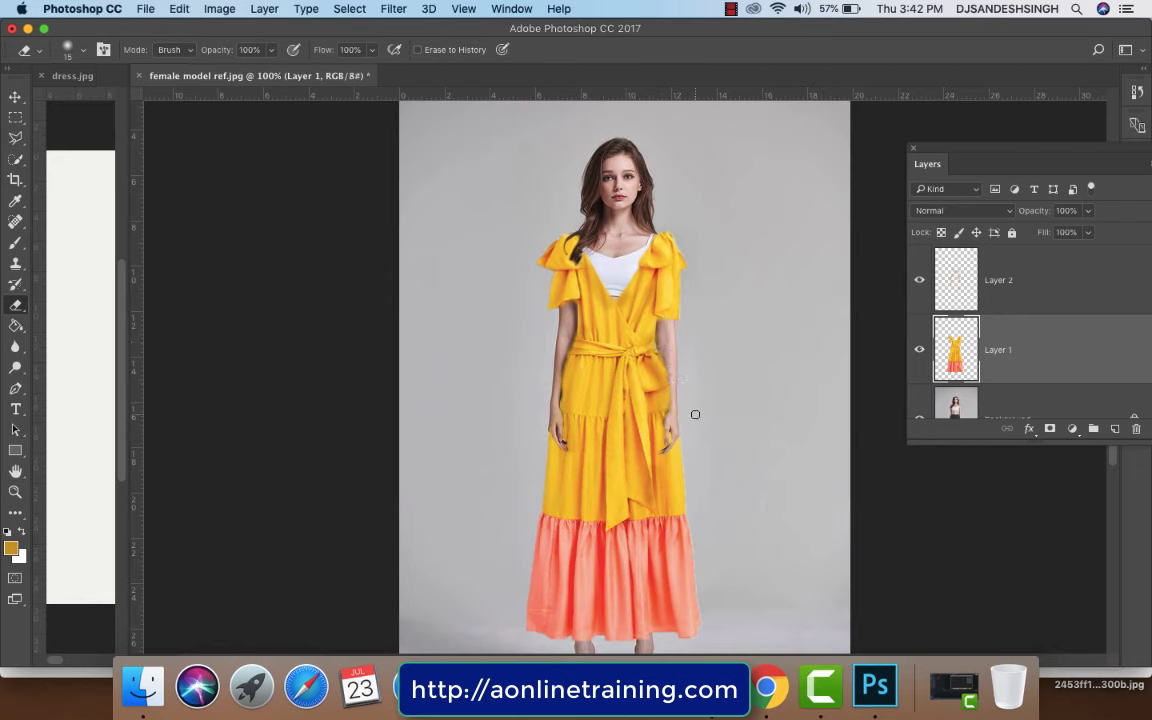